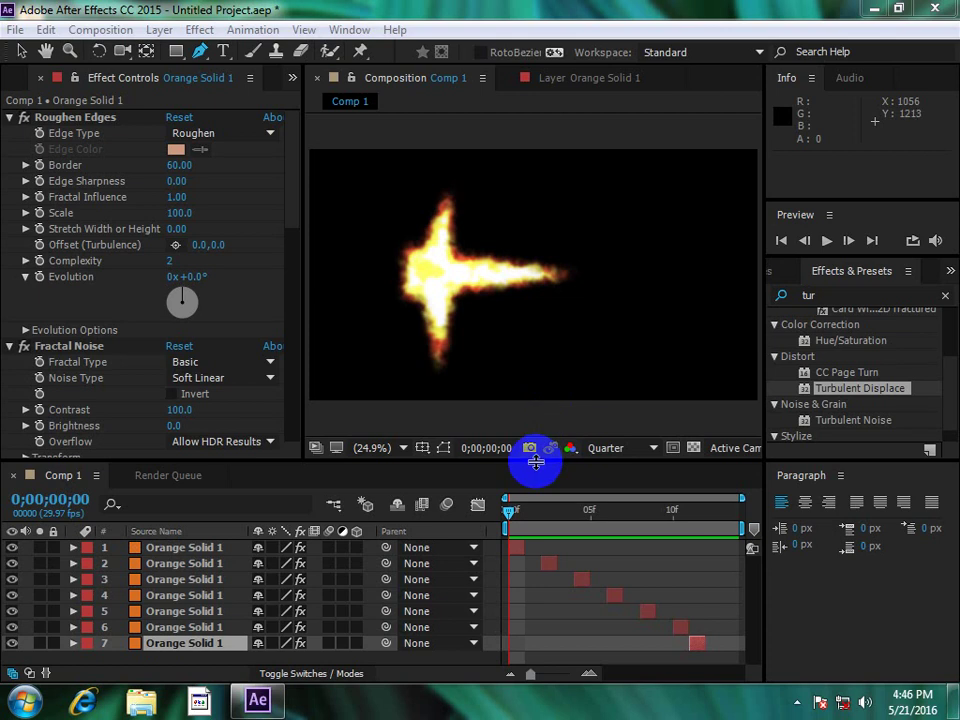
Preview the existing flame animation, then return to frame 0
left_click(538, 556)
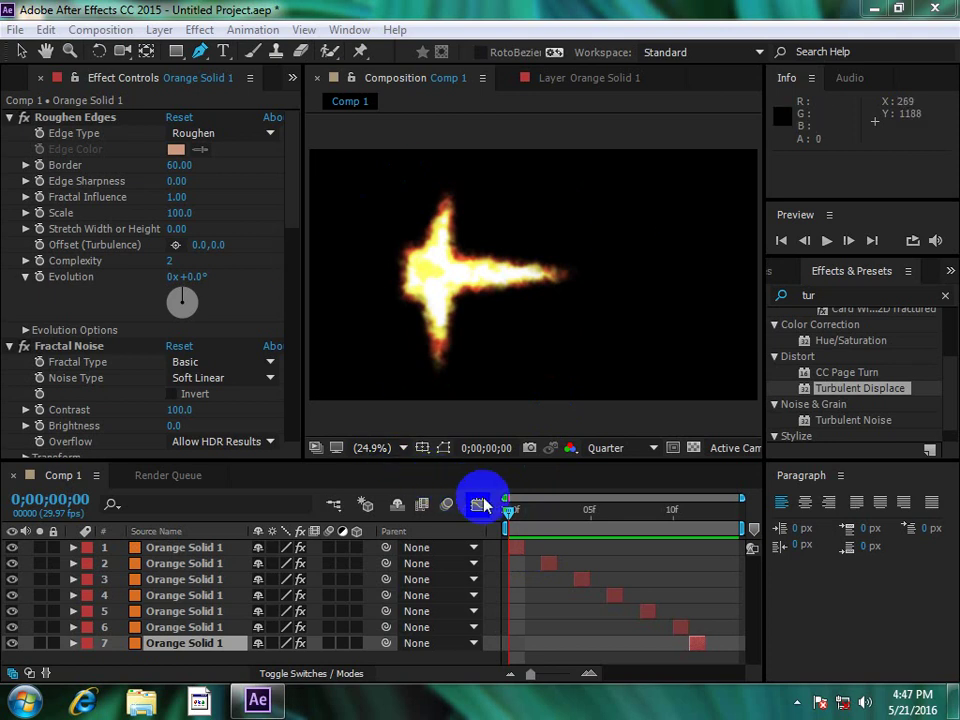
key("space")
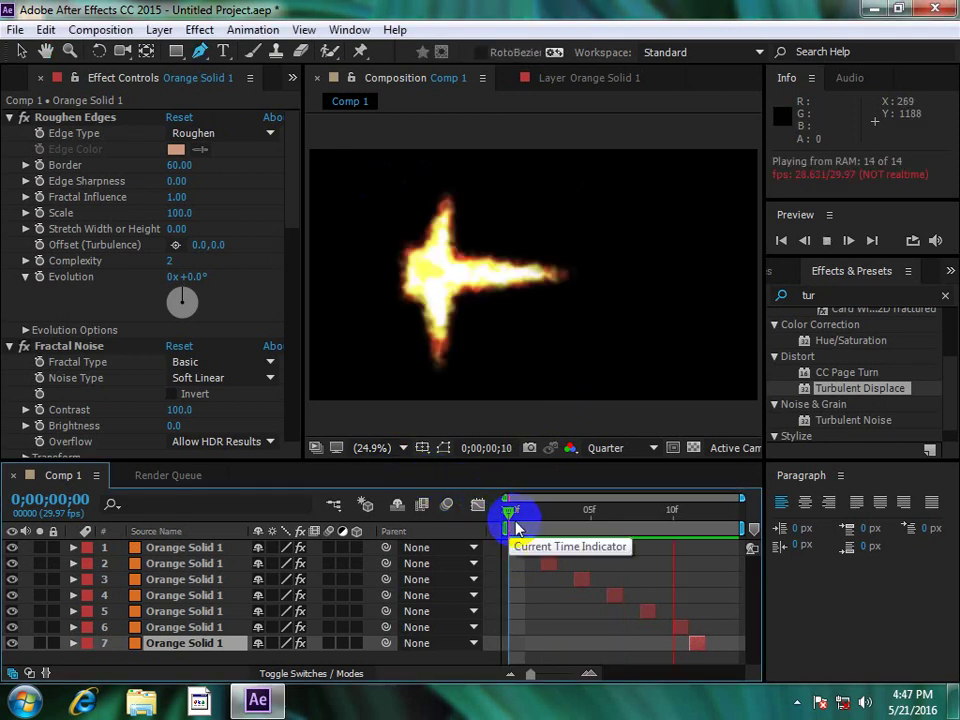
left_click(508, 513)
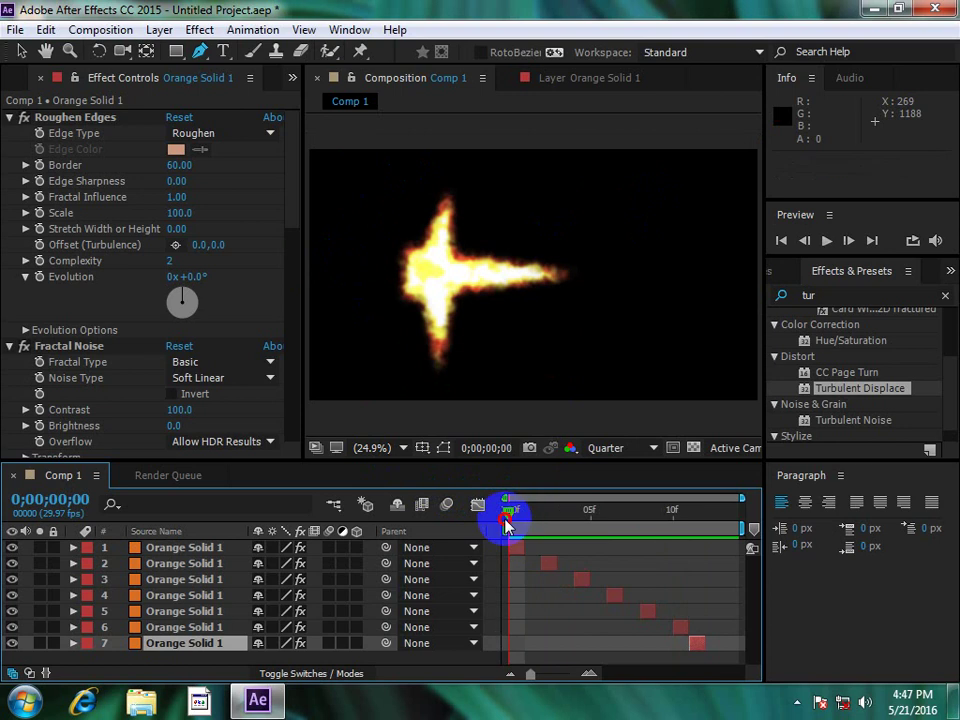
Select the first orange solid and reveal its masks and mask outlines
left_click(200, 549)
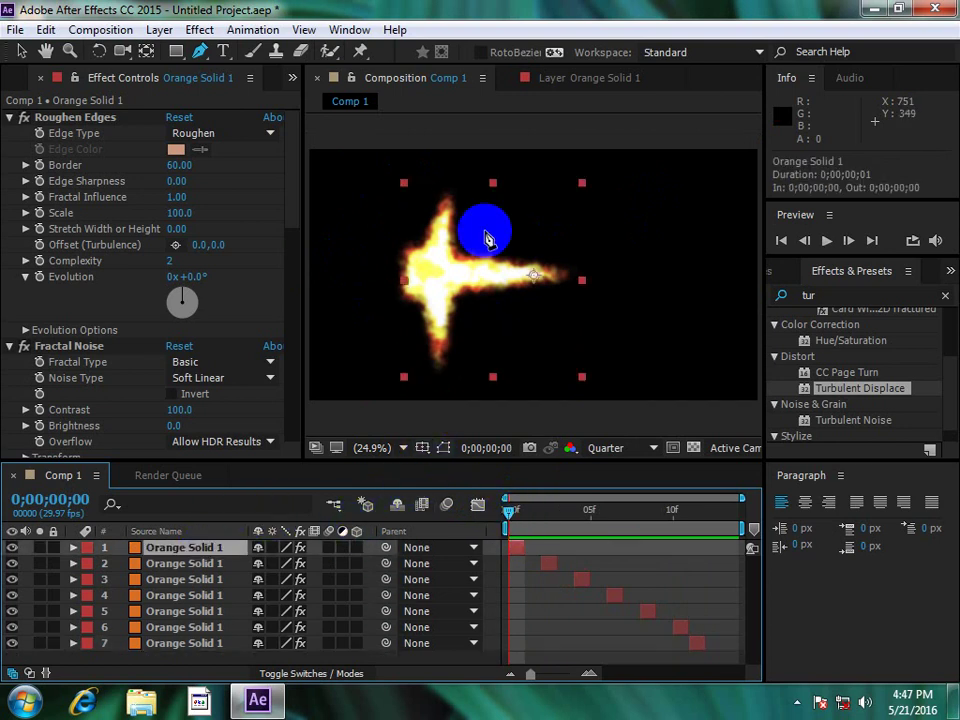
left_click(26, 197)
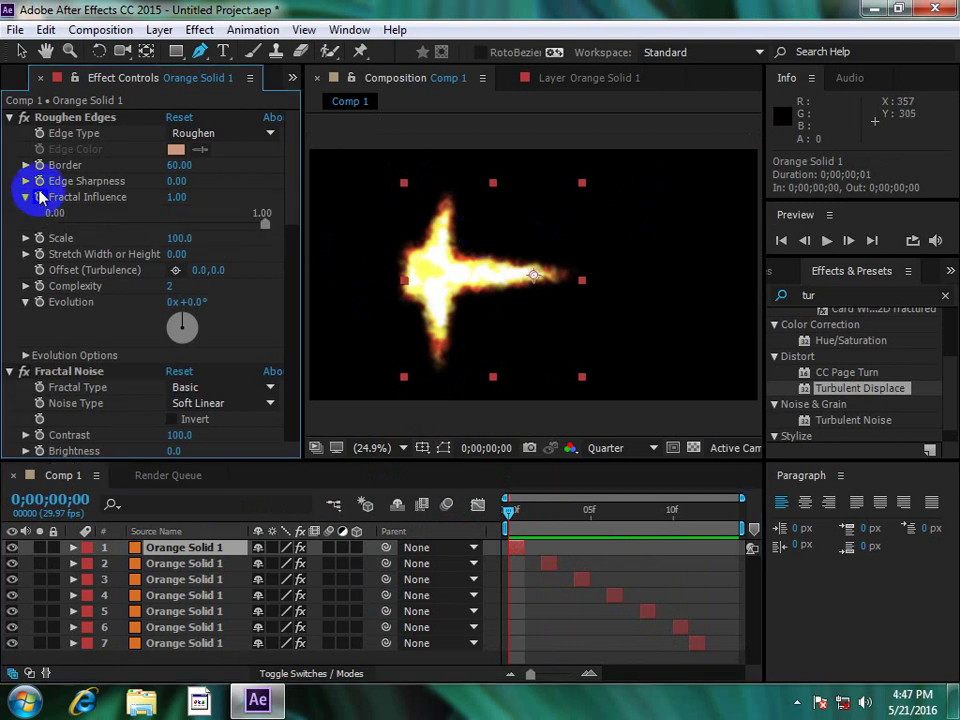
left_click(445, 447)
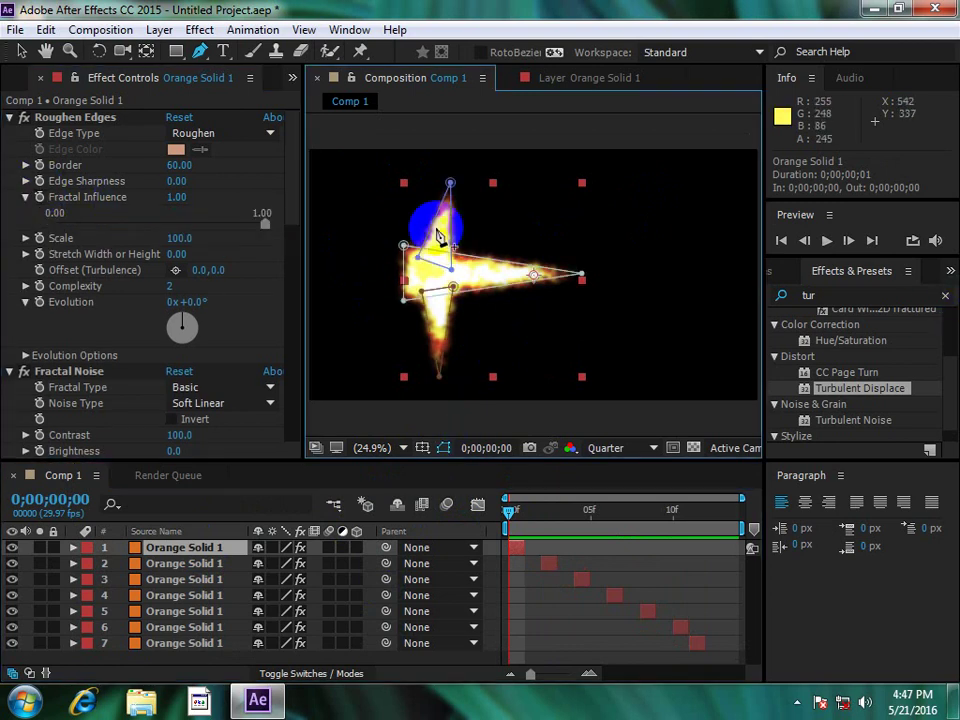
key("m")
key("m")
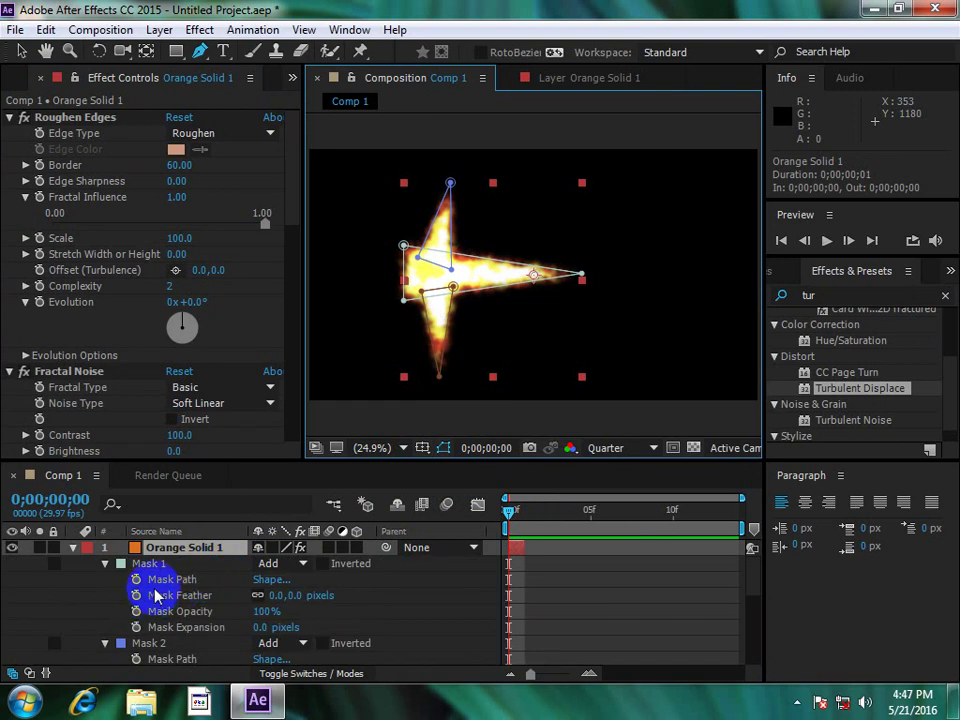
left_click(124, 565)
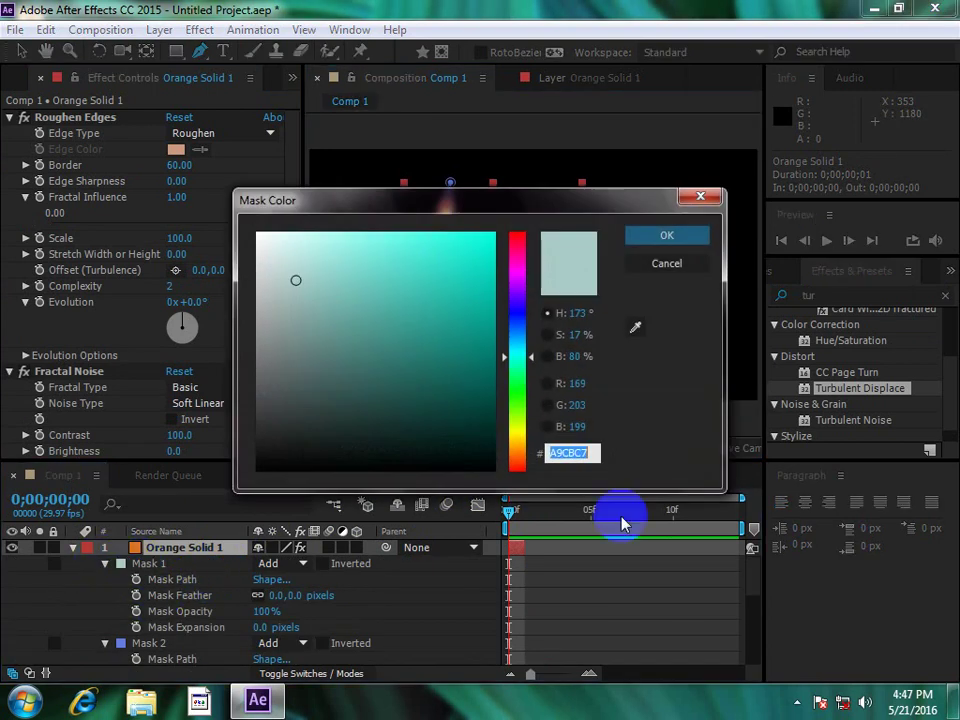
left_click(666, 264)
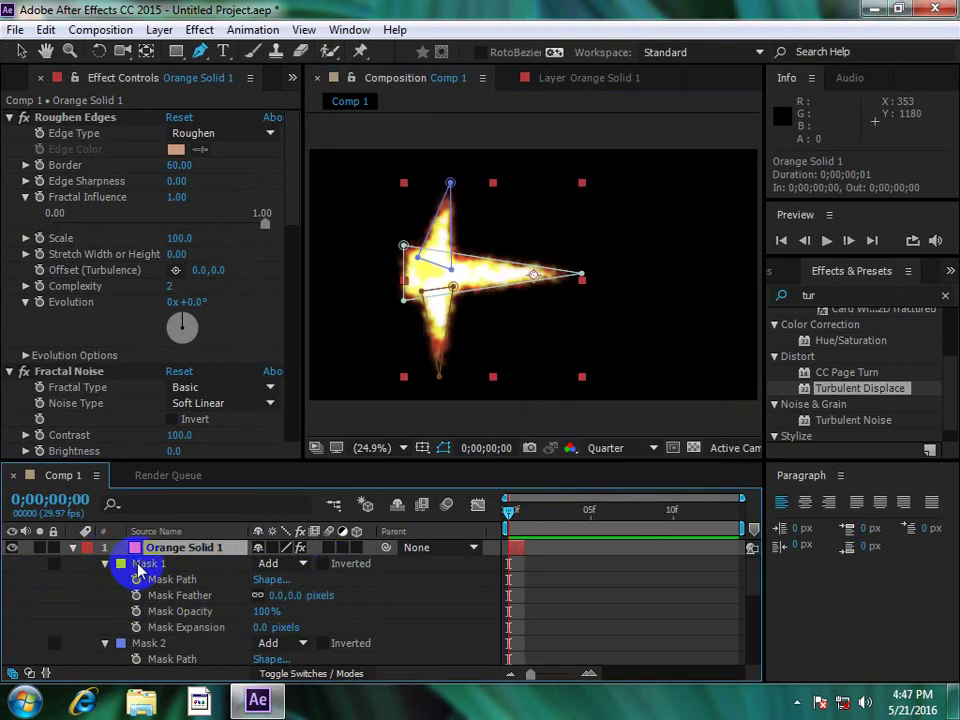
Delete Mask 2 and check the remaining triangle mask outline in the viewer
left_click(148, 564)
left_click(146, 644)
key("Delete")
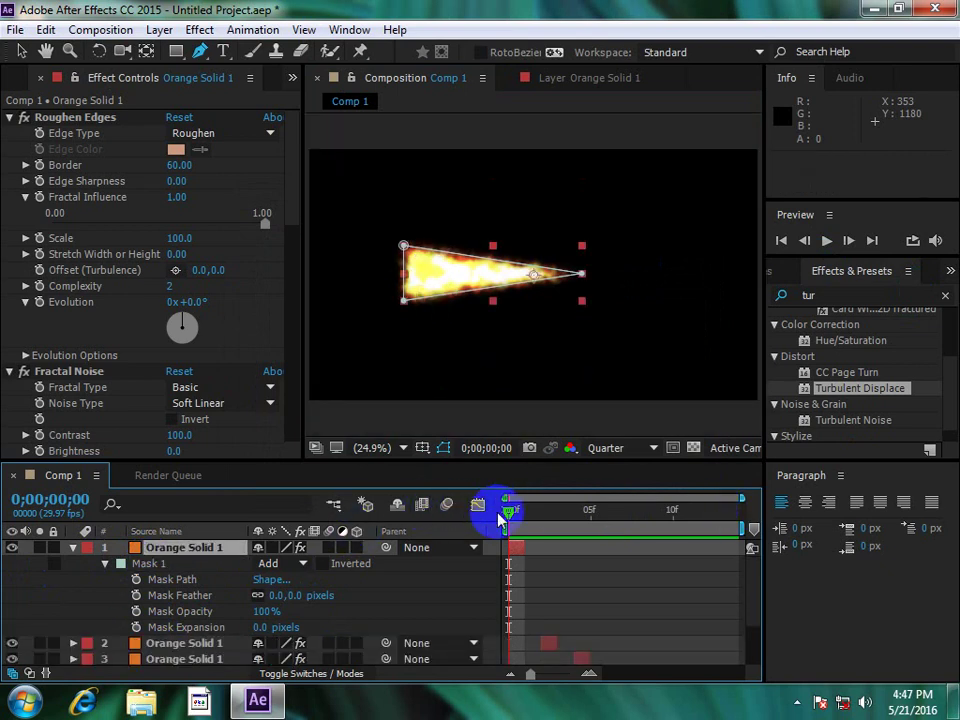
left_click(446, 452)
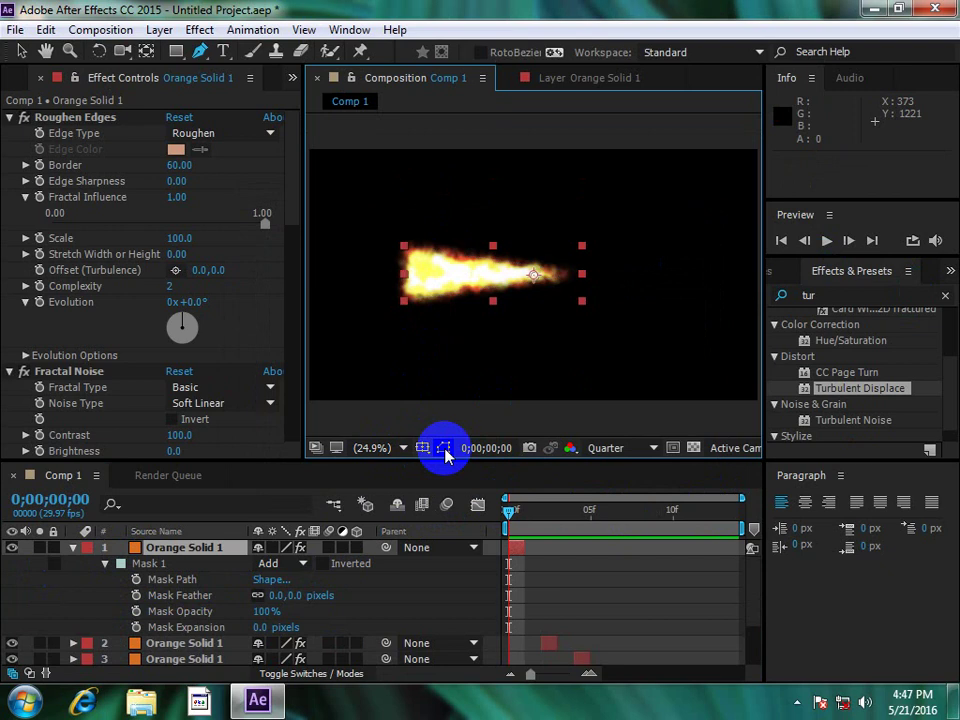
left_click(445, 451)
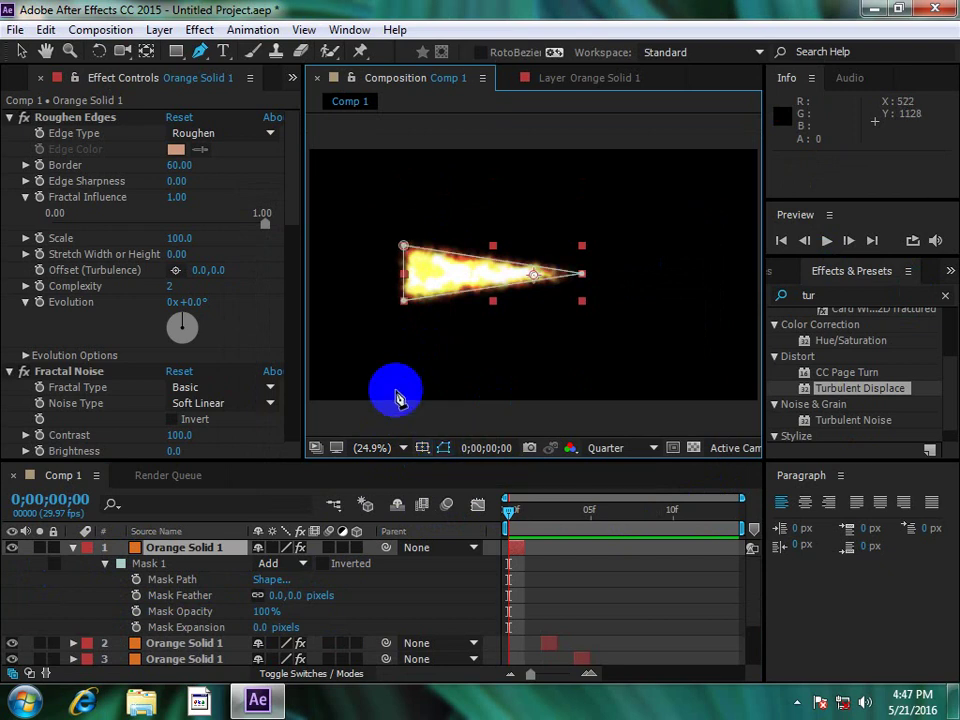
Start a new project without saving the old one
left_click(16, 29)
mouse_move(26, 49)
left_click(360, 51)
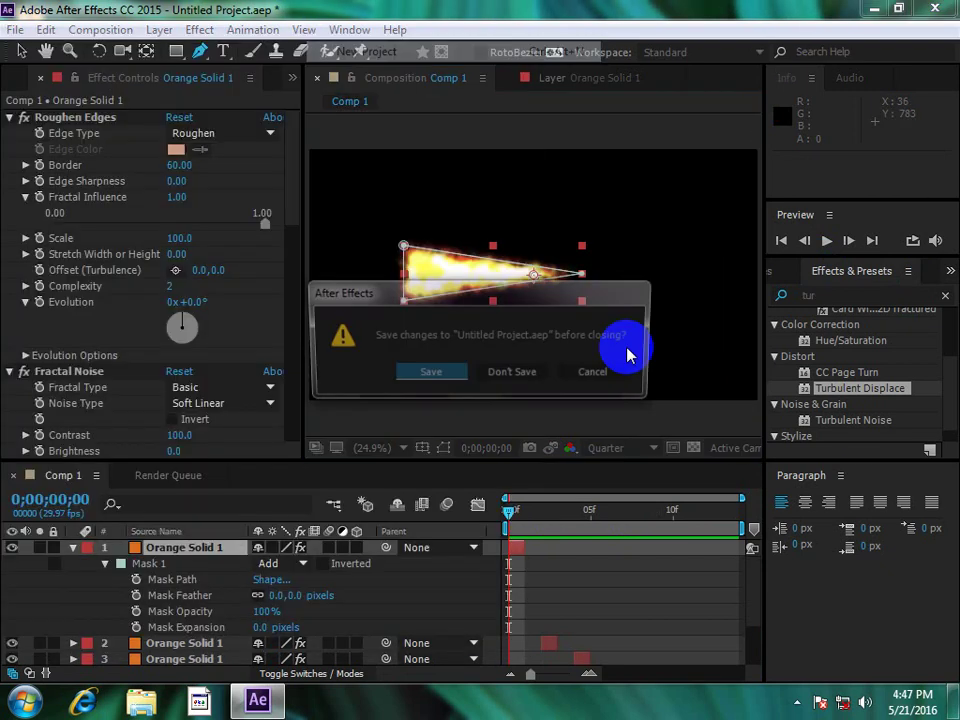
left_click(505, 371)
Create a 1920×1080 composition named Comp 1 with the default settings
left_click(100, 29)
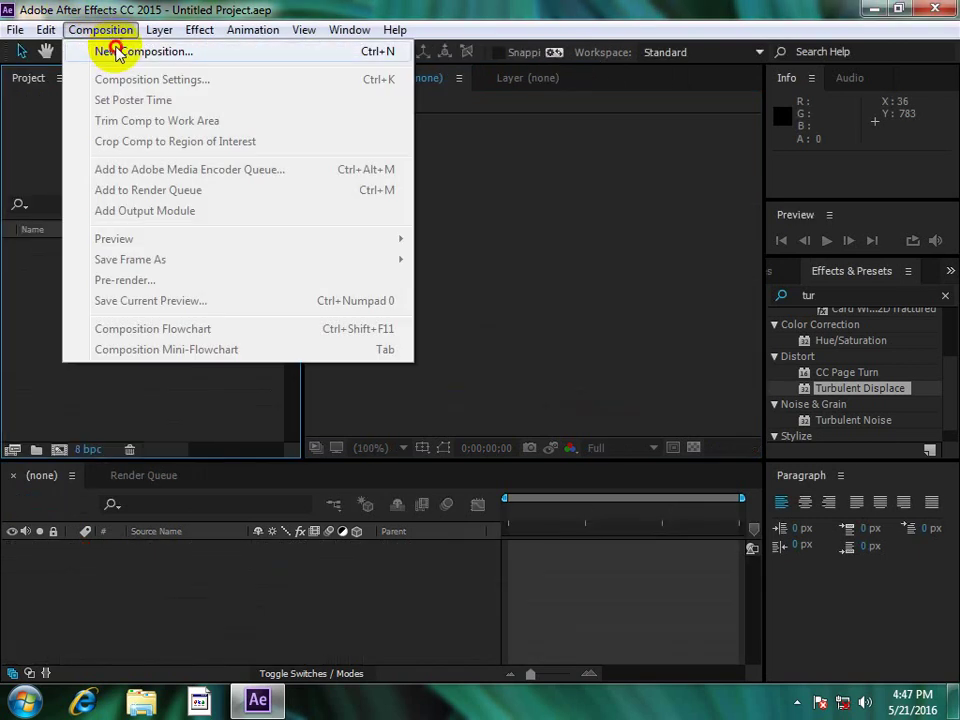
left_click(117, 52)
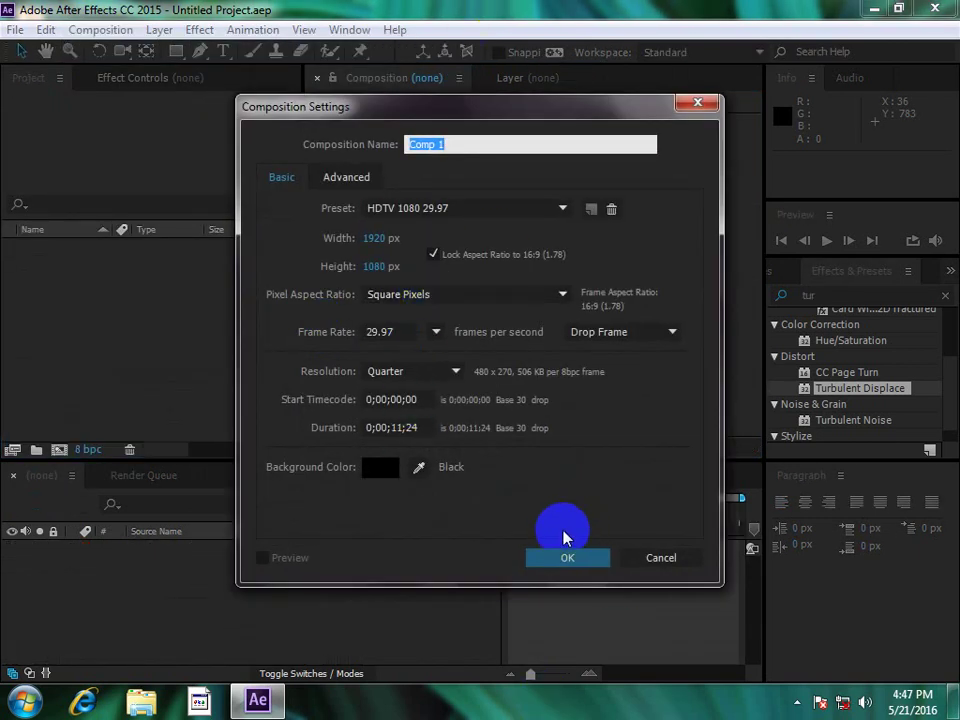
left_click(551, 558)
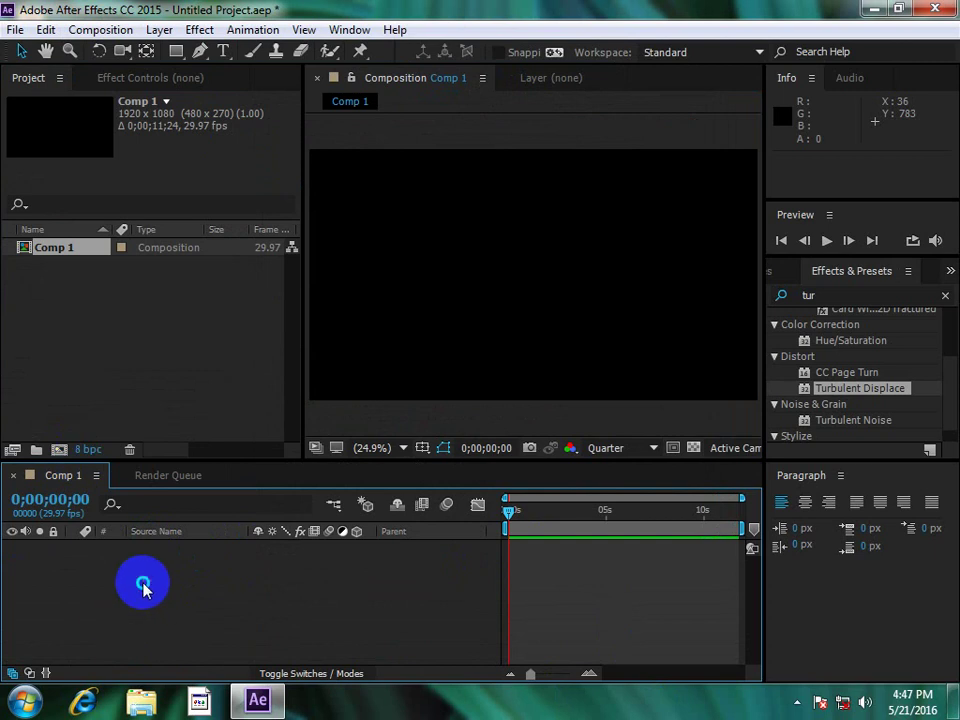
Add a full-frame orange solid layer to Comp 1
right_click(143, 587)
mouse_move(283, 404)
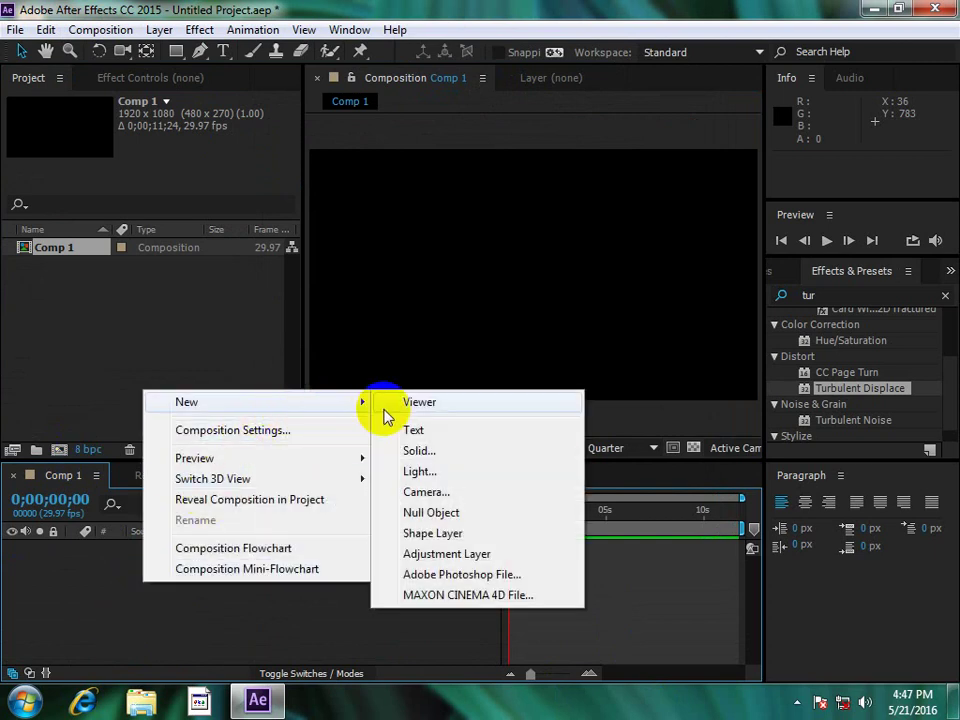
left_click(413, 452)
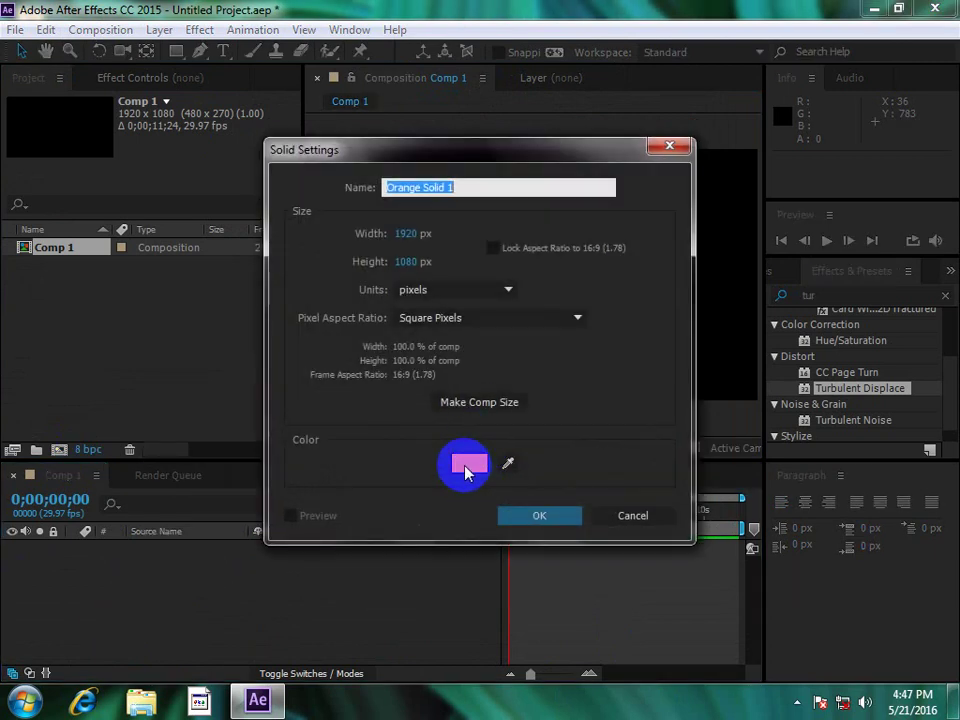
left_click(514, 516)
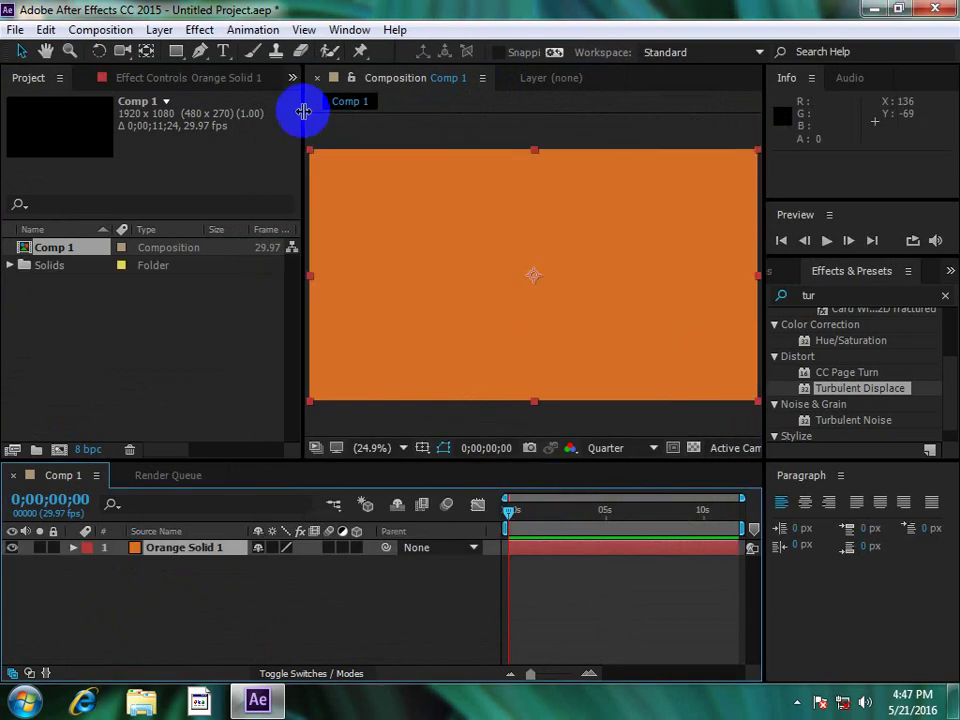
Draw a closed three-point, right-pointing triangle mask left of centre
left_click(201, 53)
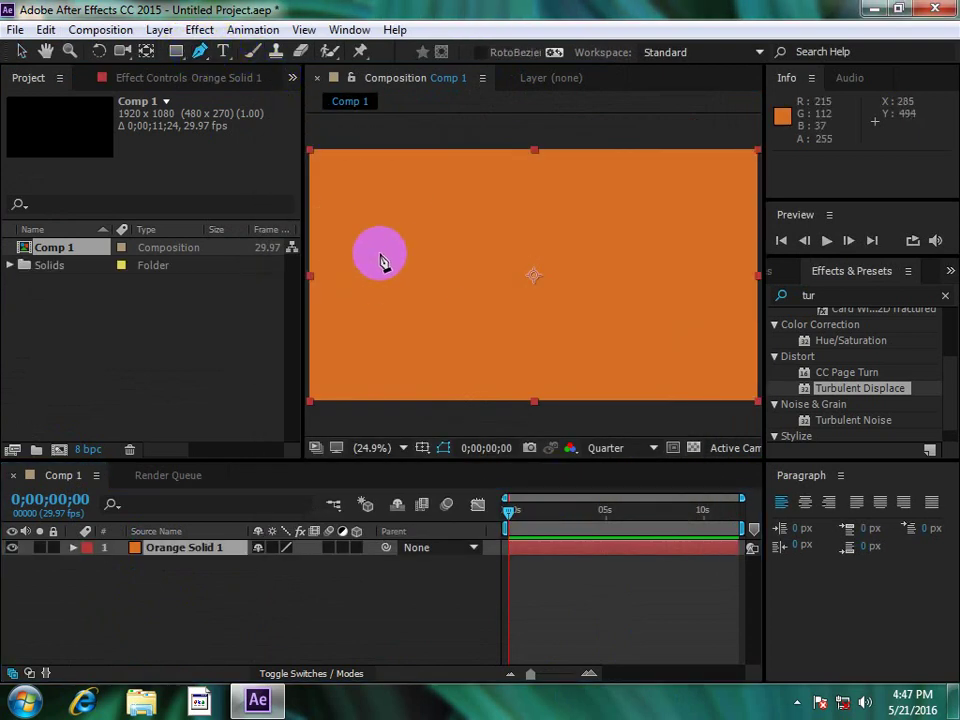
left_click(387, 253)
left_click(384, 298)
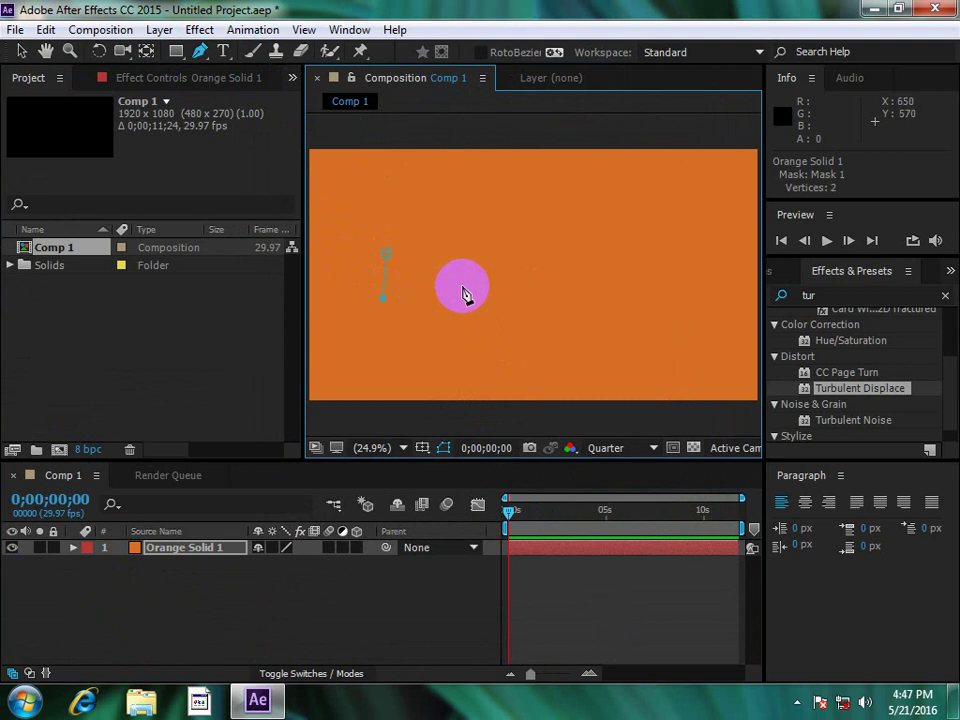
left_click(485, 275)
left_click(386, 256)
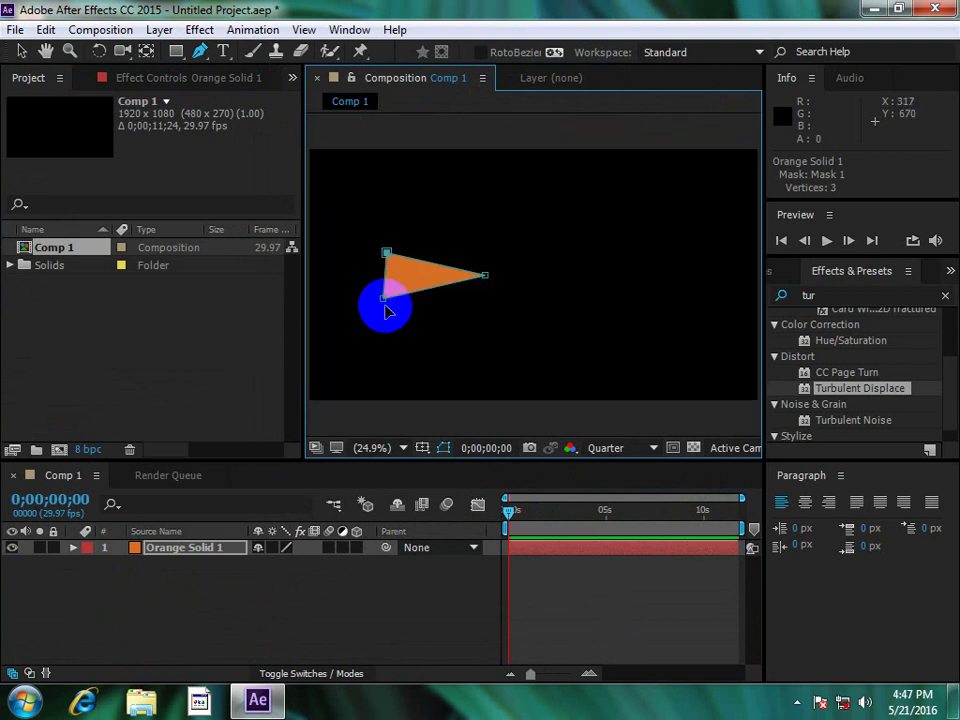
double_click(822, 296)
Apply Roughen Edges to Orange Solid 1 with Border 60 and Edge Sharpness 0
key("BackSpace")
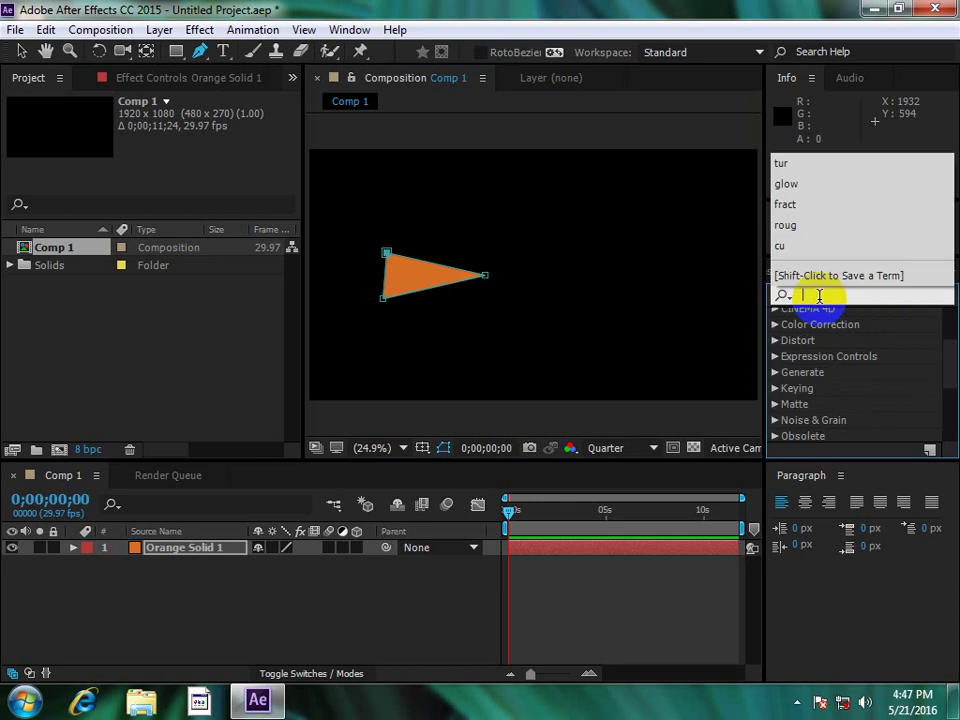
type("rou")
type("n")
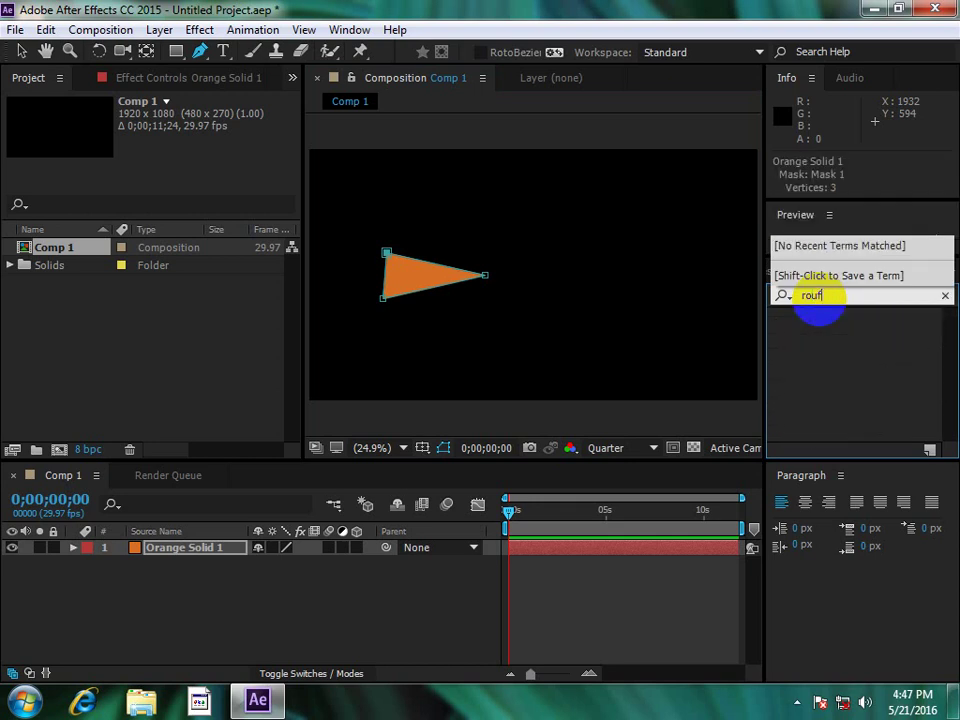
key("BackSpace")
left_click_drag(952, 362, 950, 440)
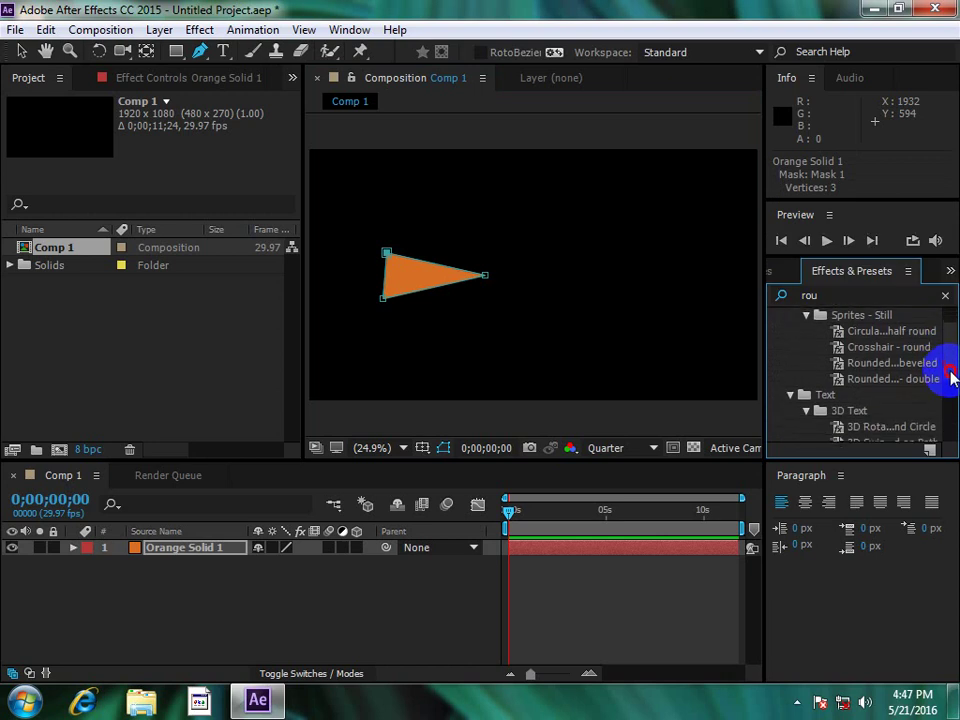
left_click(879, 435)
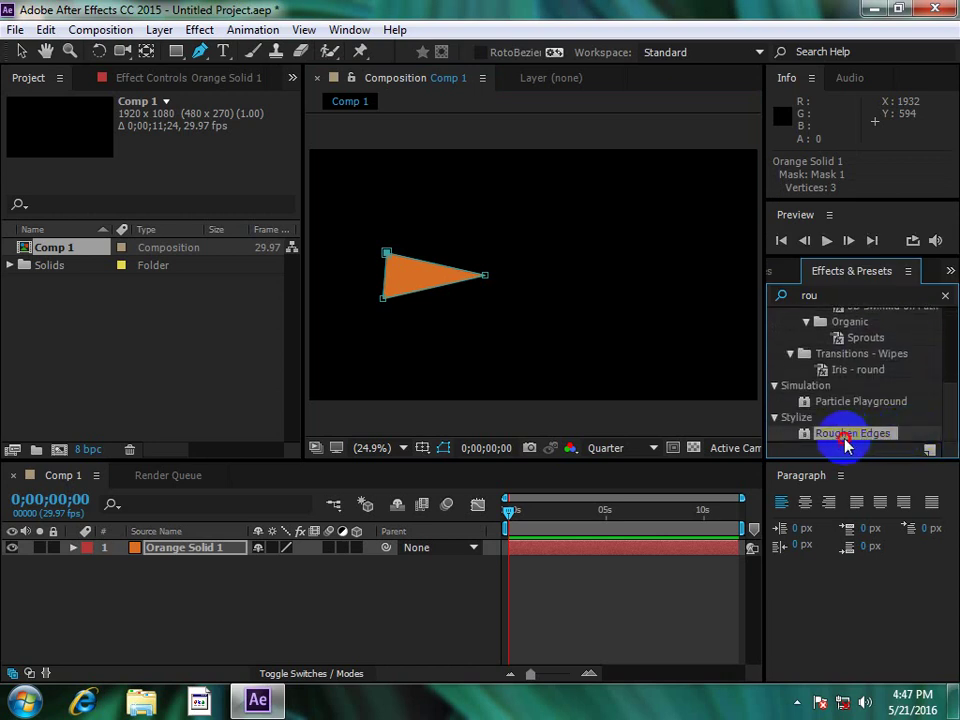
double_click(845, 436)
type("6")
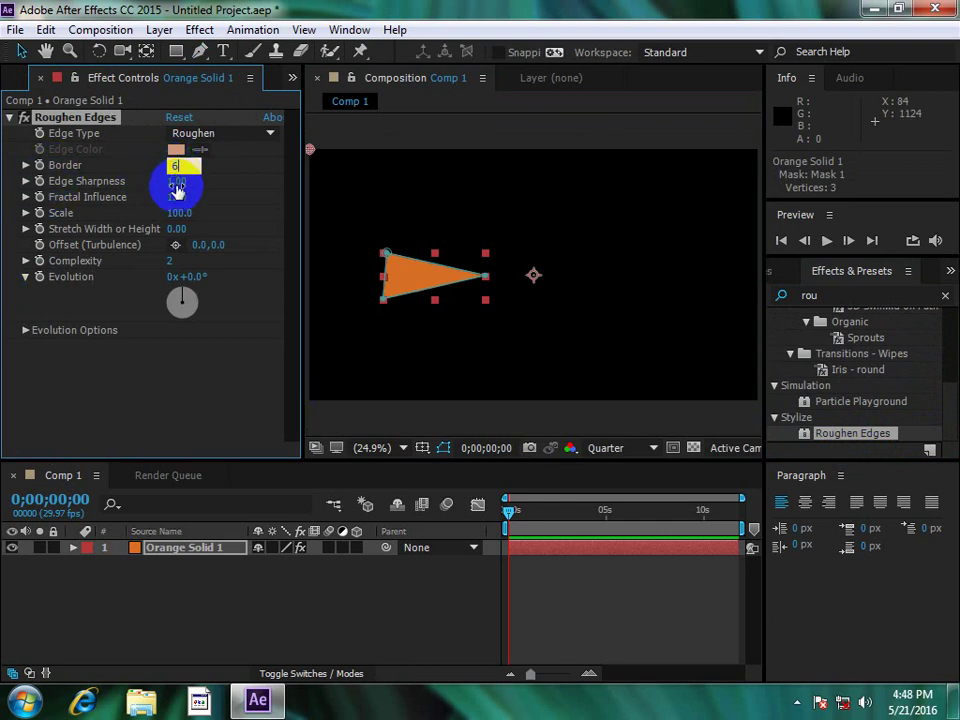
type("0")
key("Return")
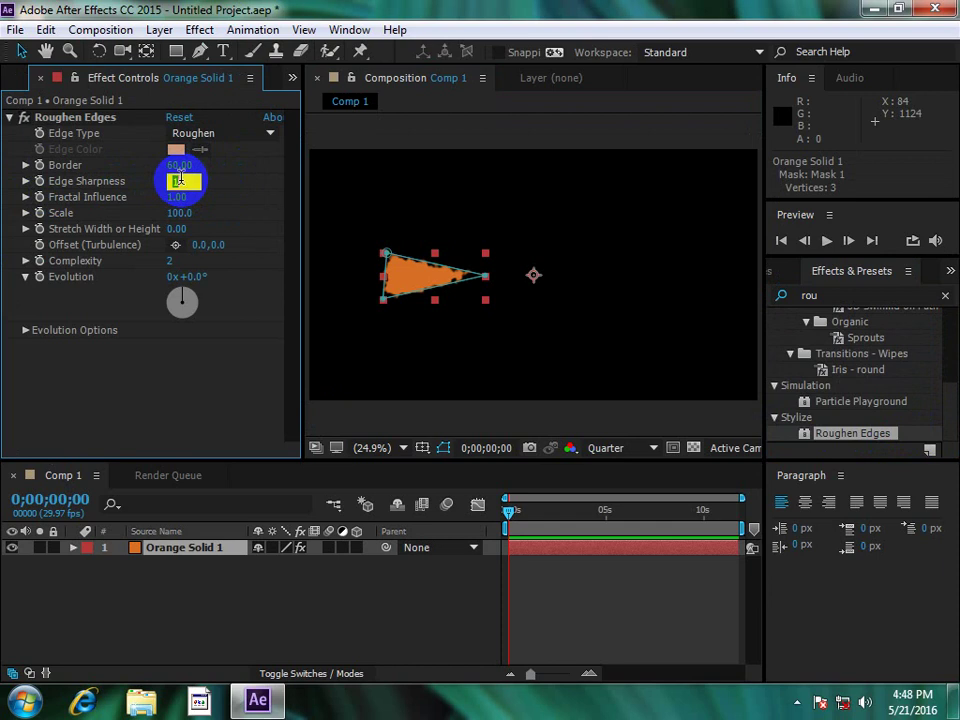
type("0")
key("Return")
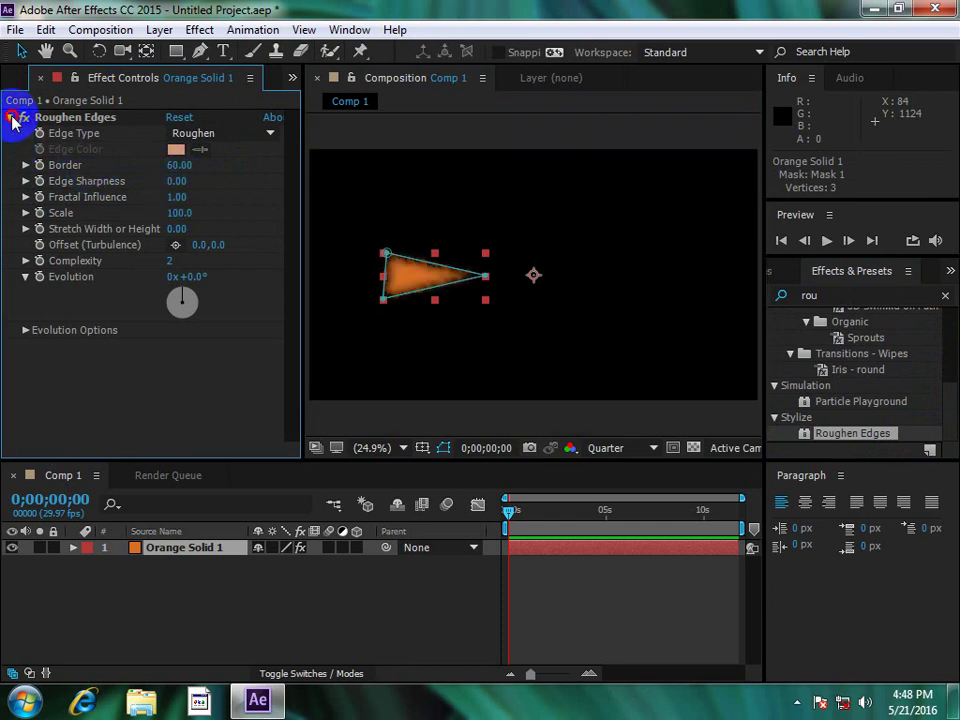
left_click(12, 119)
left_click(891, 295)
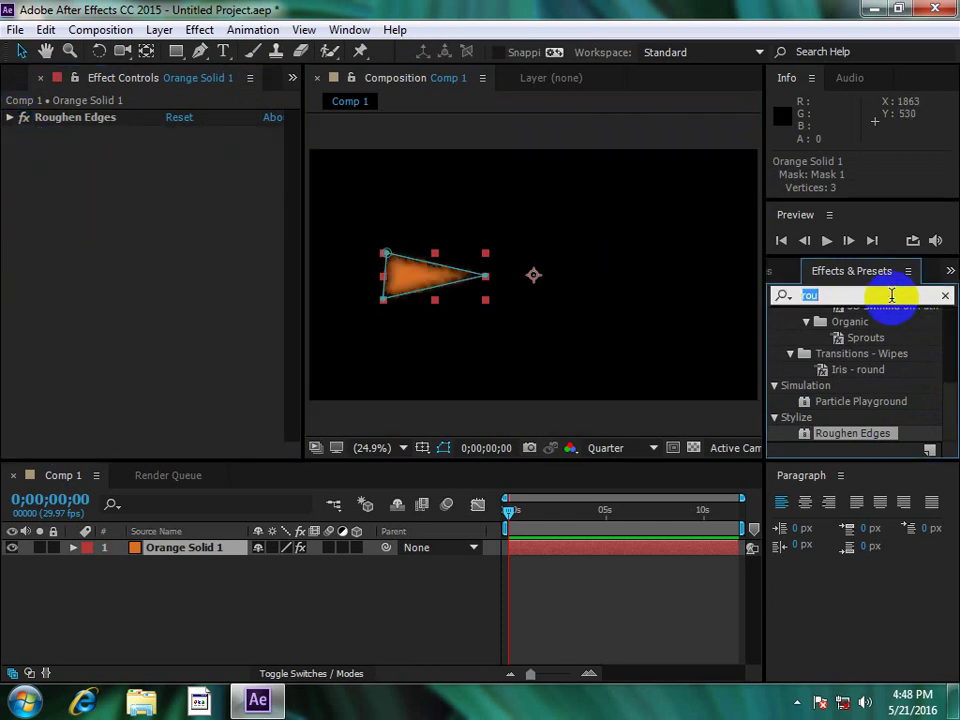
Apply Fractal Noise to the orange triangle with its Blending Mode set to Add
type("frac")
left_click(840, 413)
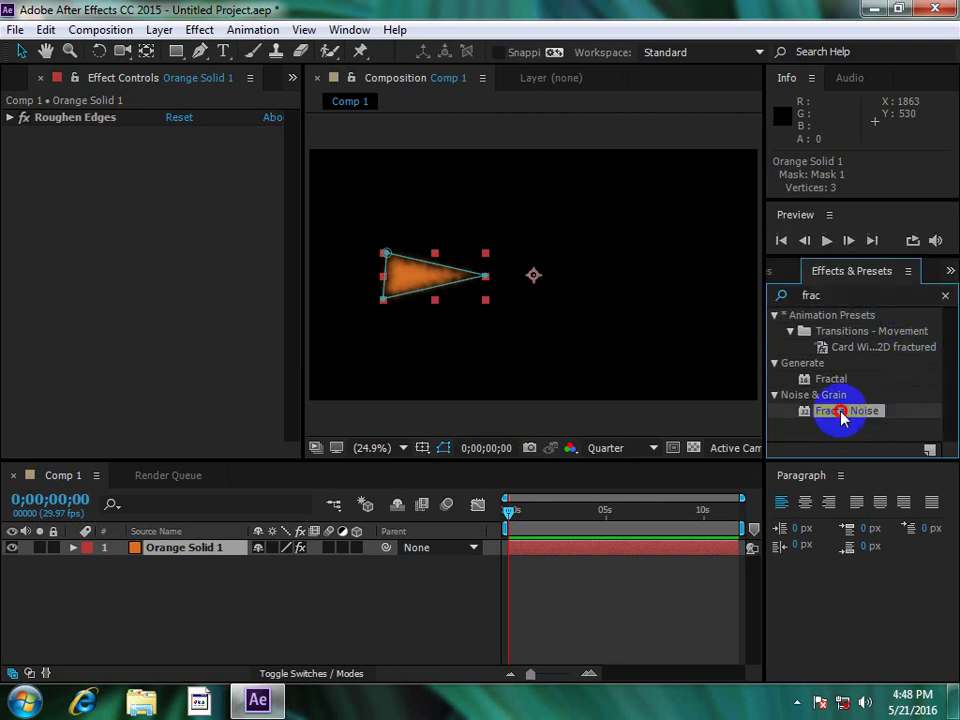
double_click(840, 413)
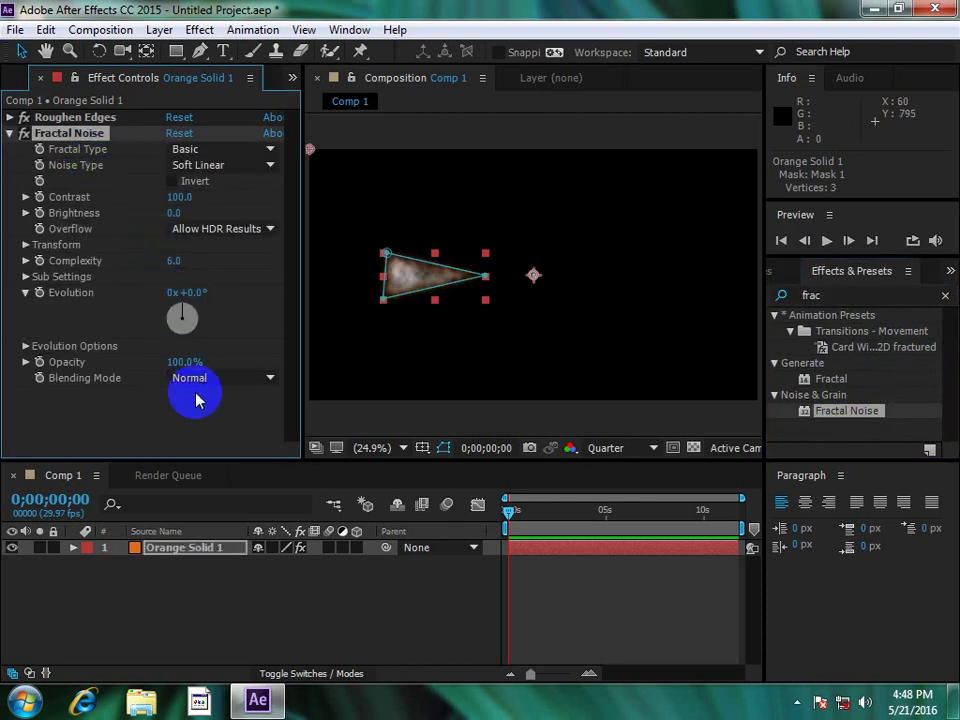
left_click(196, 395)
left_click(293, 362)
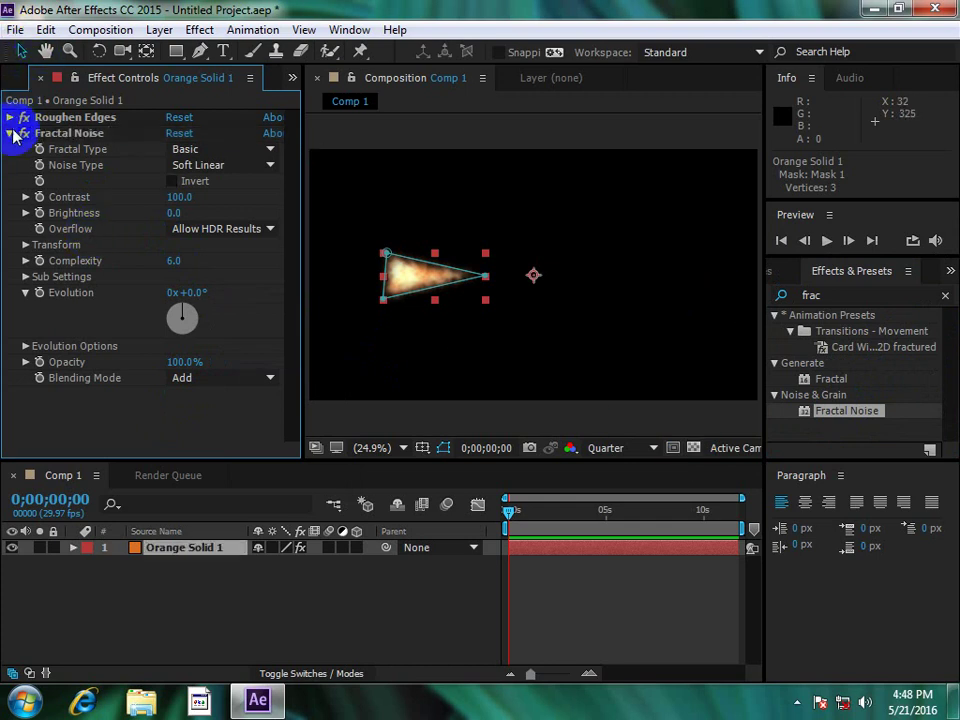
left_click(10, 133)
left_click(866, 293)
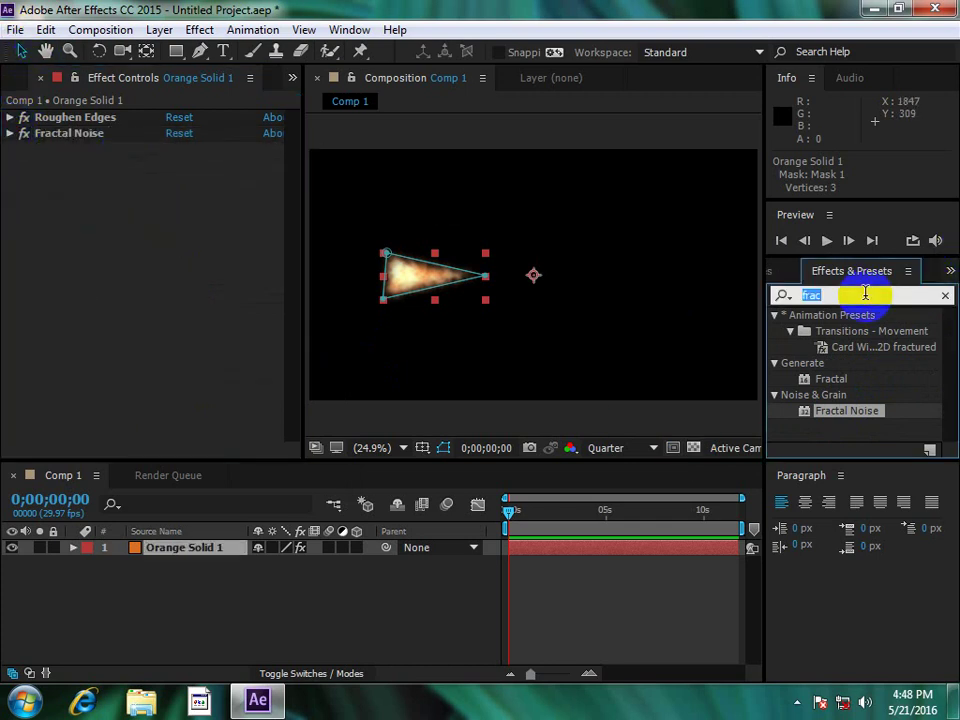
Apply the Stylize Glow effect to Orange Solid 1
type("glow")
left_click(820, 377)
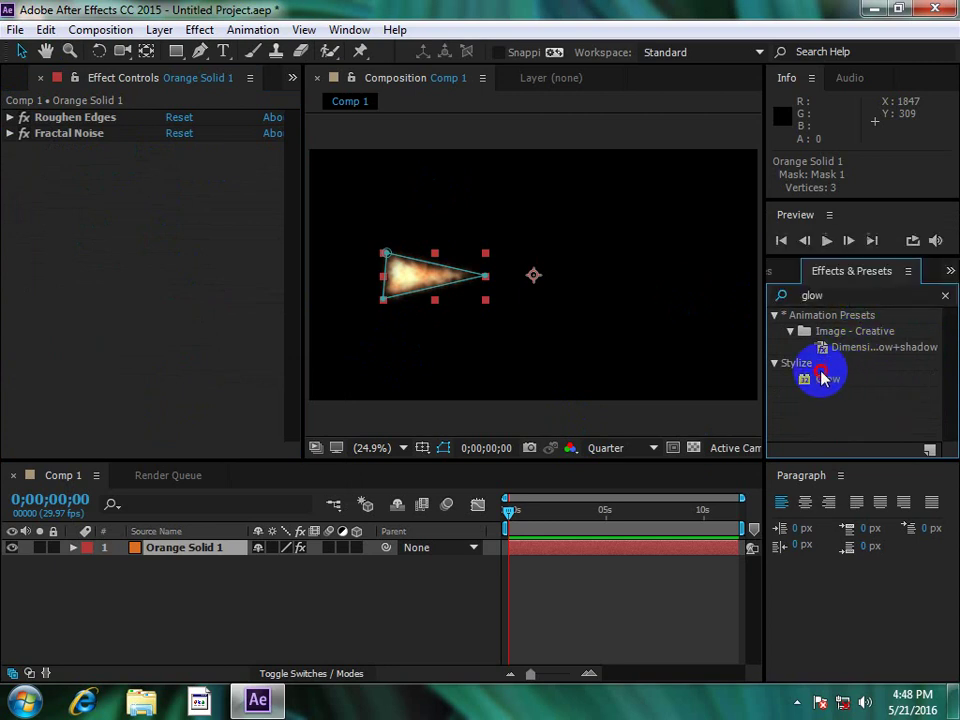
left_click(833, 379)
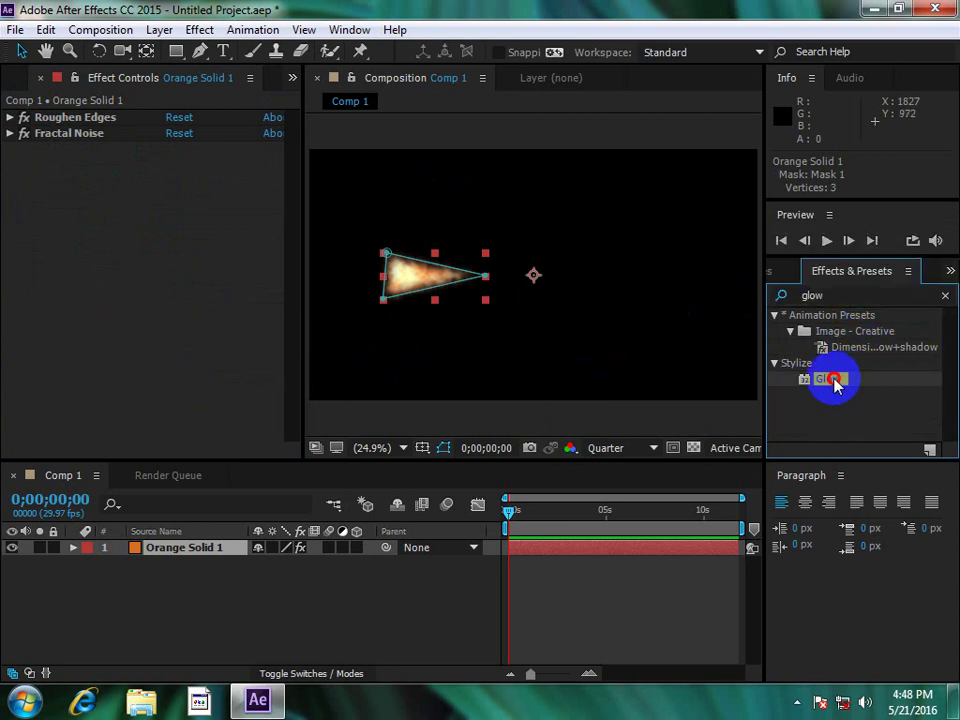
left_click_drag(835, 385, 21, 252)
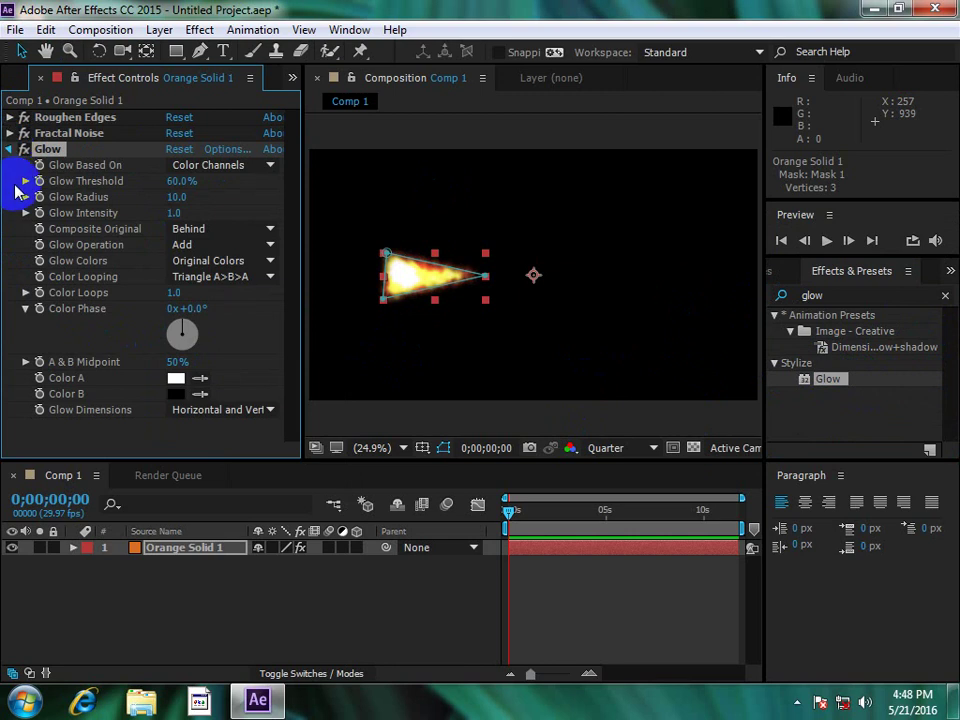
left_click(10, 149)
Apply Turbulent Displace to the orange solid and set its Size to 12
left_click(858, 297)
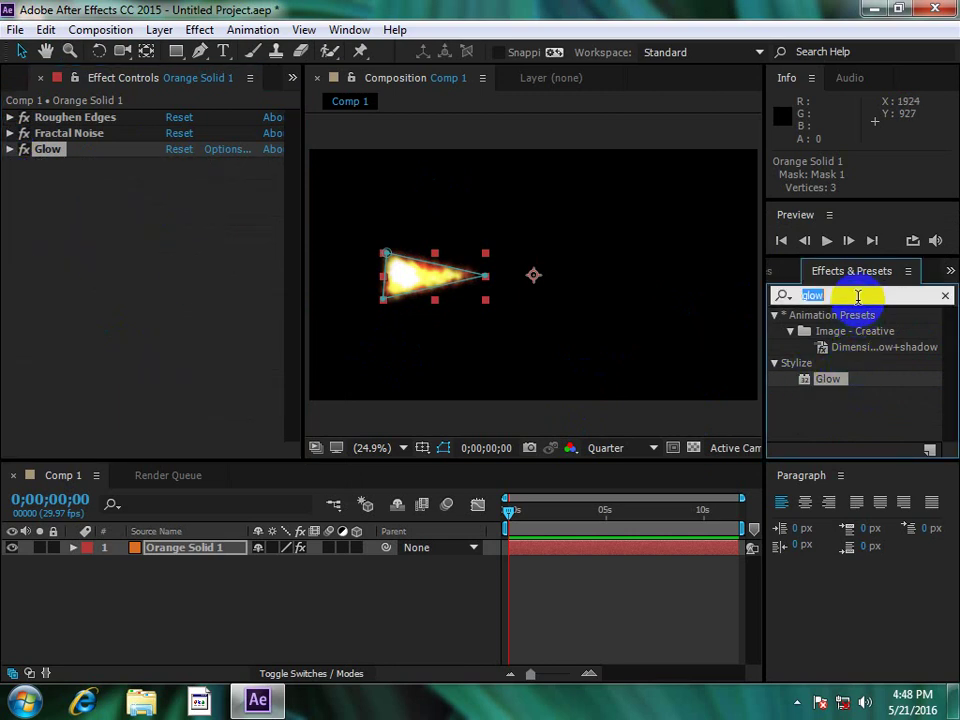
type("tur")
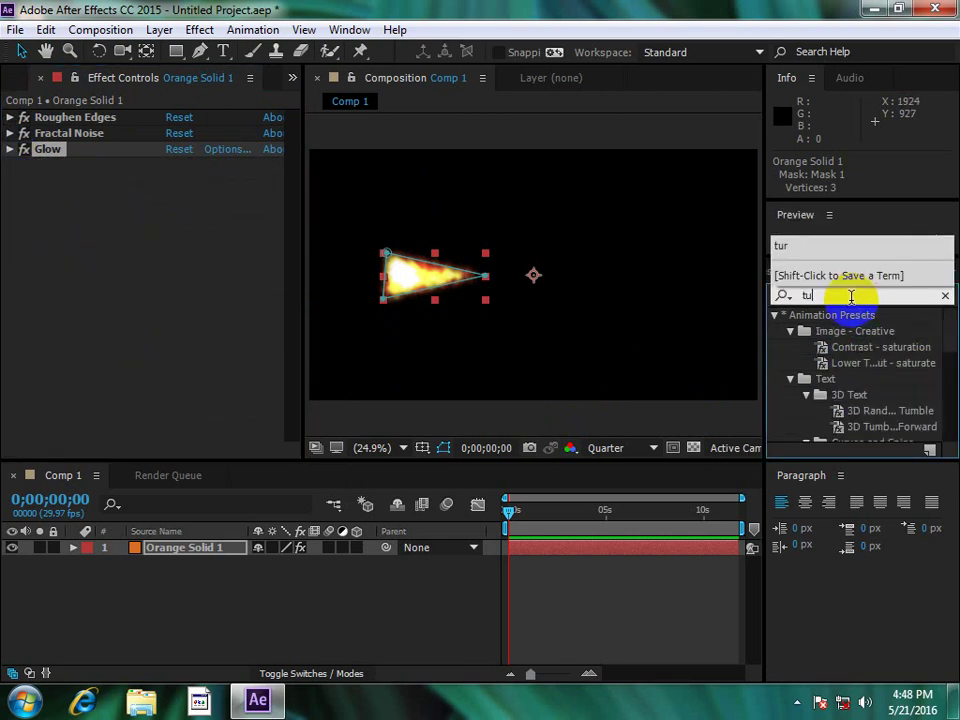
scroll(945, 415, "down", 1)
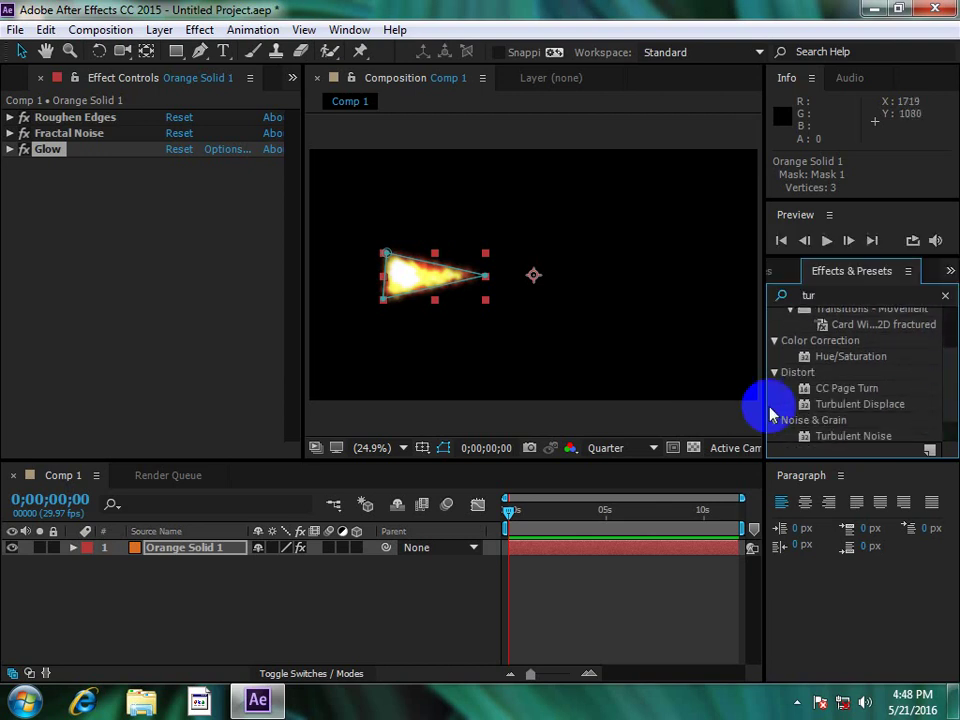
left_click_drag(778, 404, 130, 323)
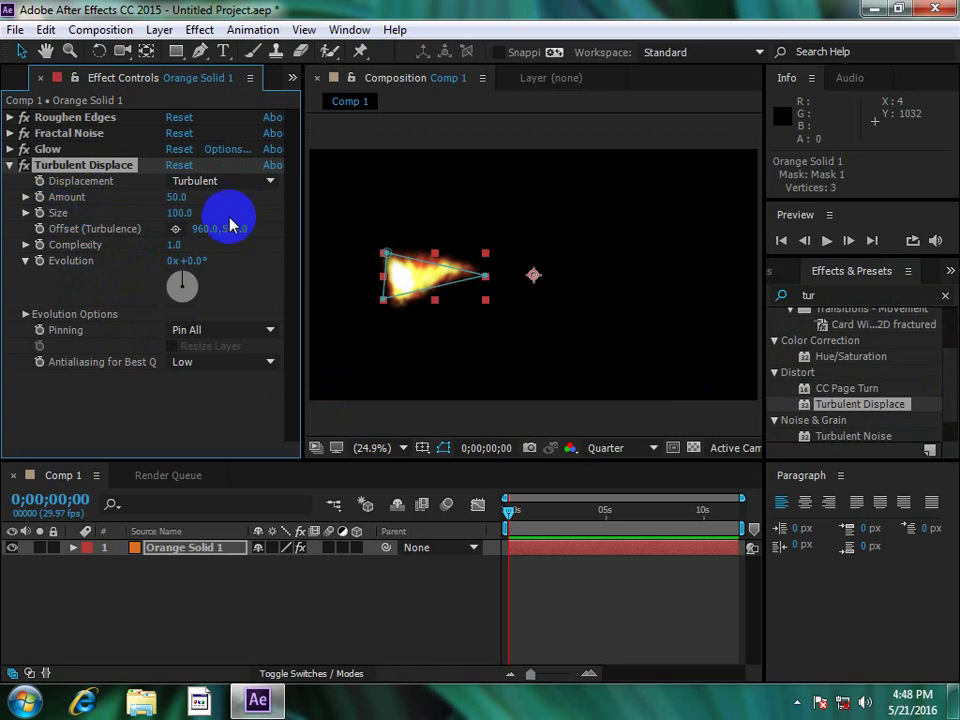
type("12")
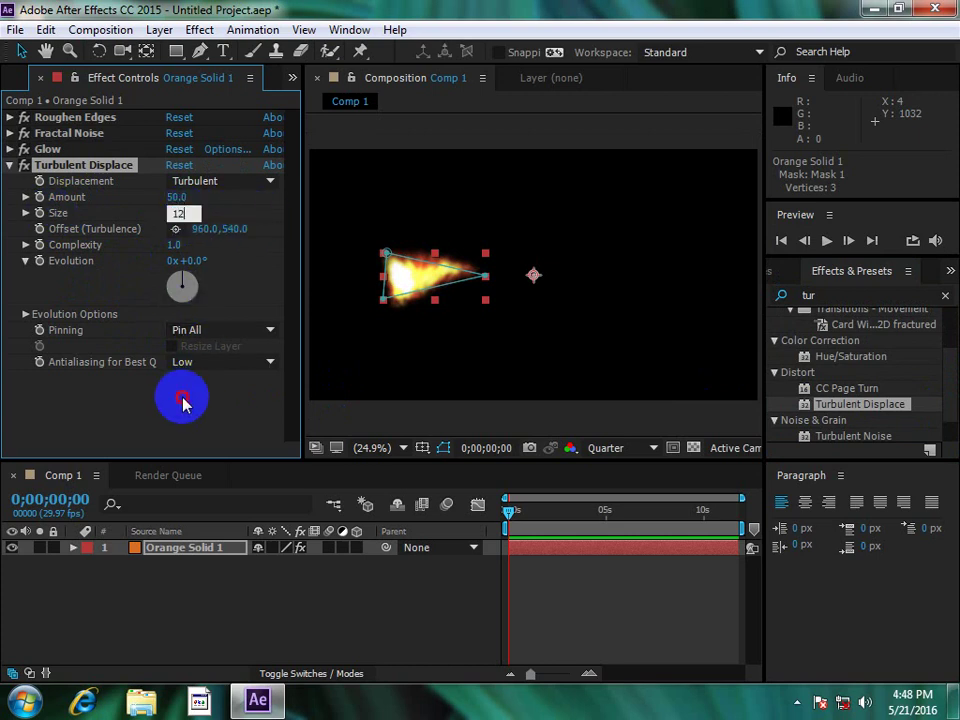
key("Return")
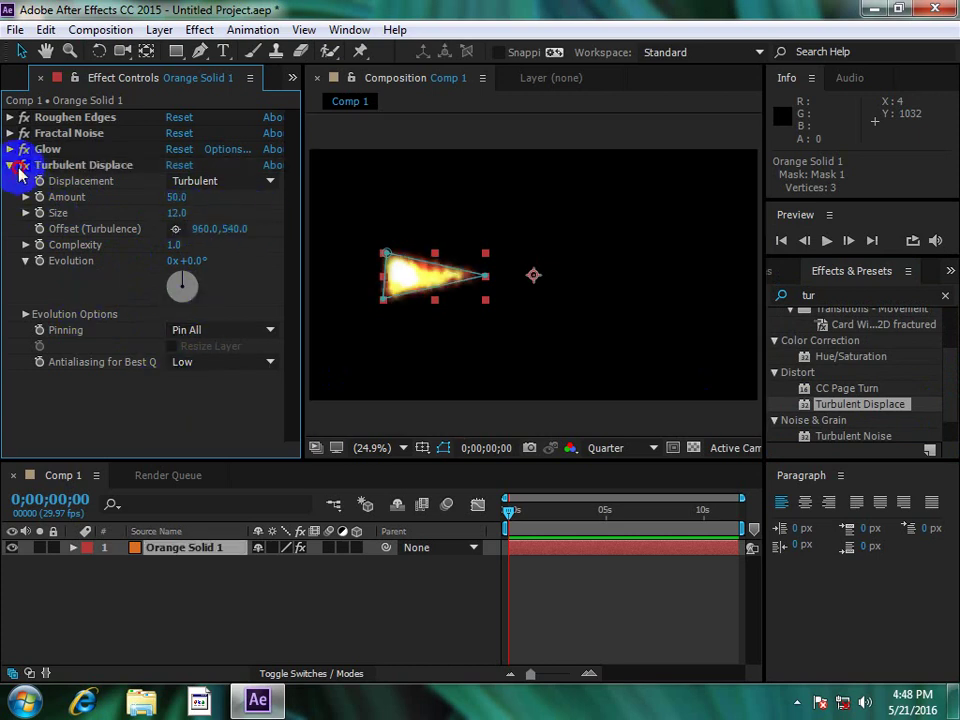
Split Orange Solid 1 at frame 2, delete the extra piece, and zoom into frames
left_click(10, 166)
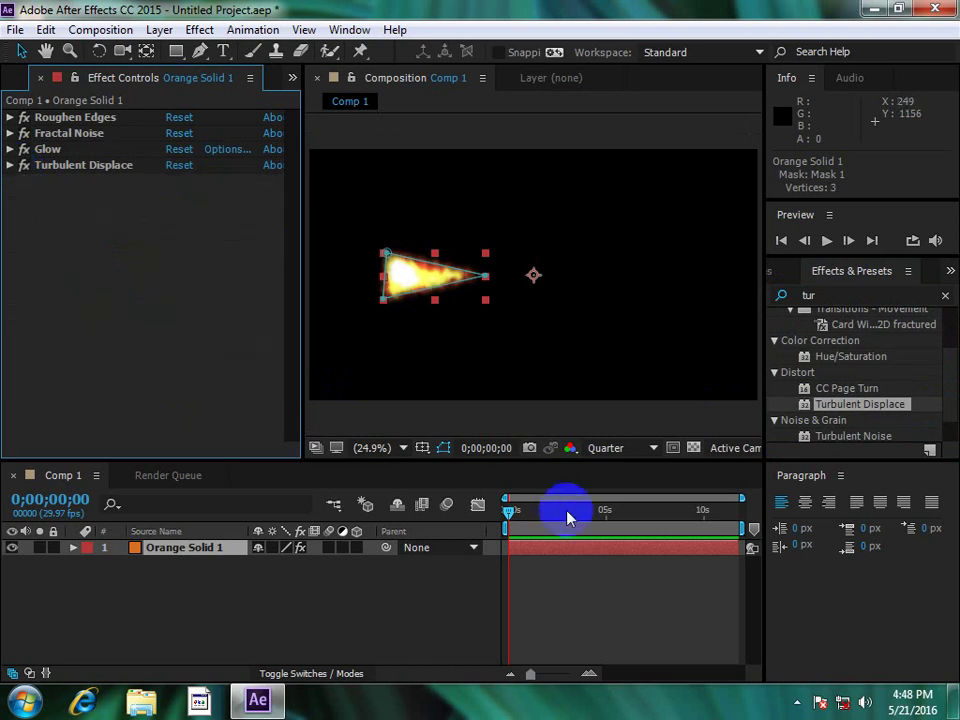
left_click(512, 512)
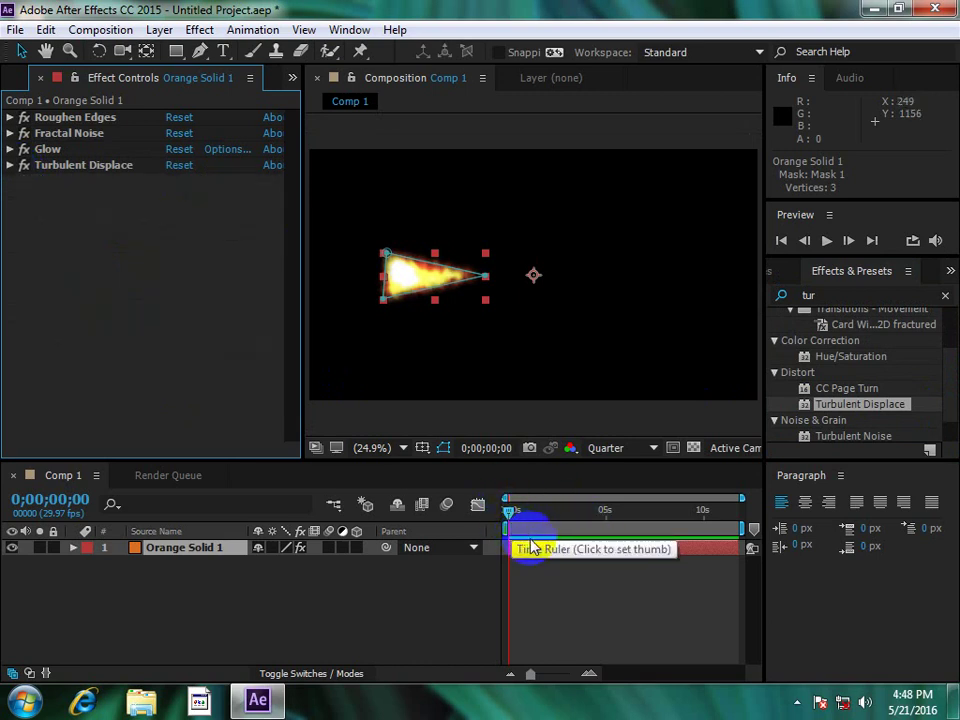
key("Page_Down")
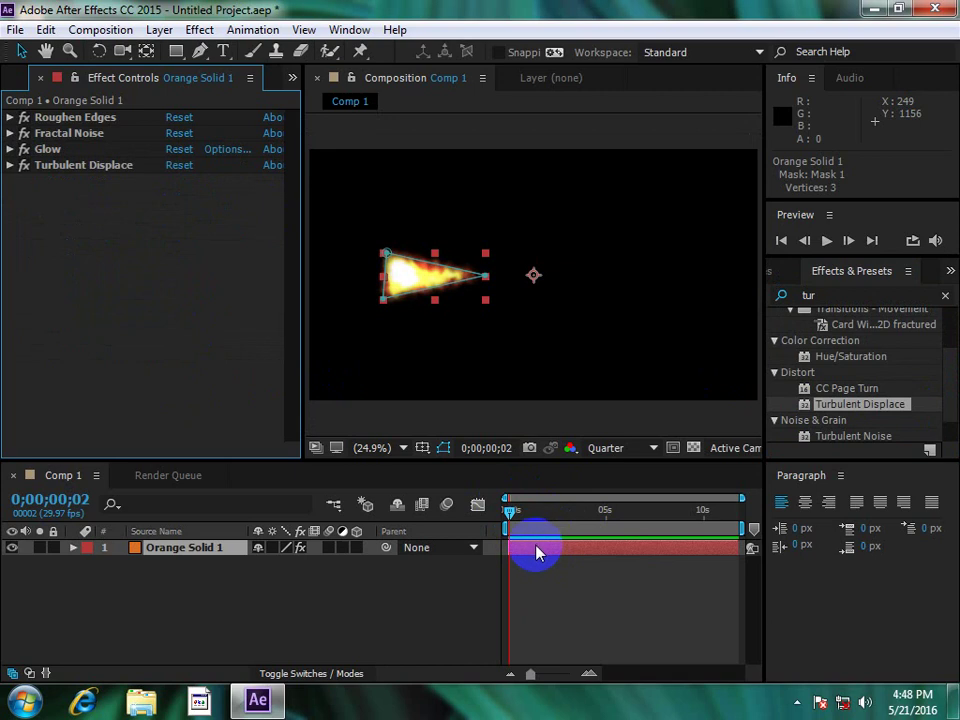
left_click(536, 553)
key("ctrl+shift+d")
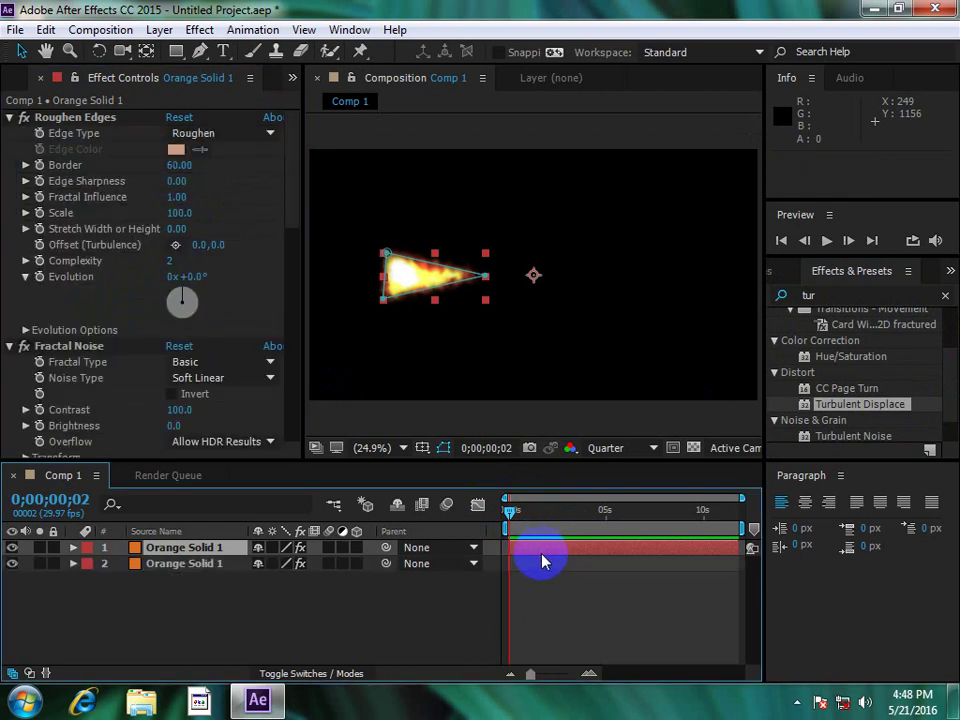
key("Delete")
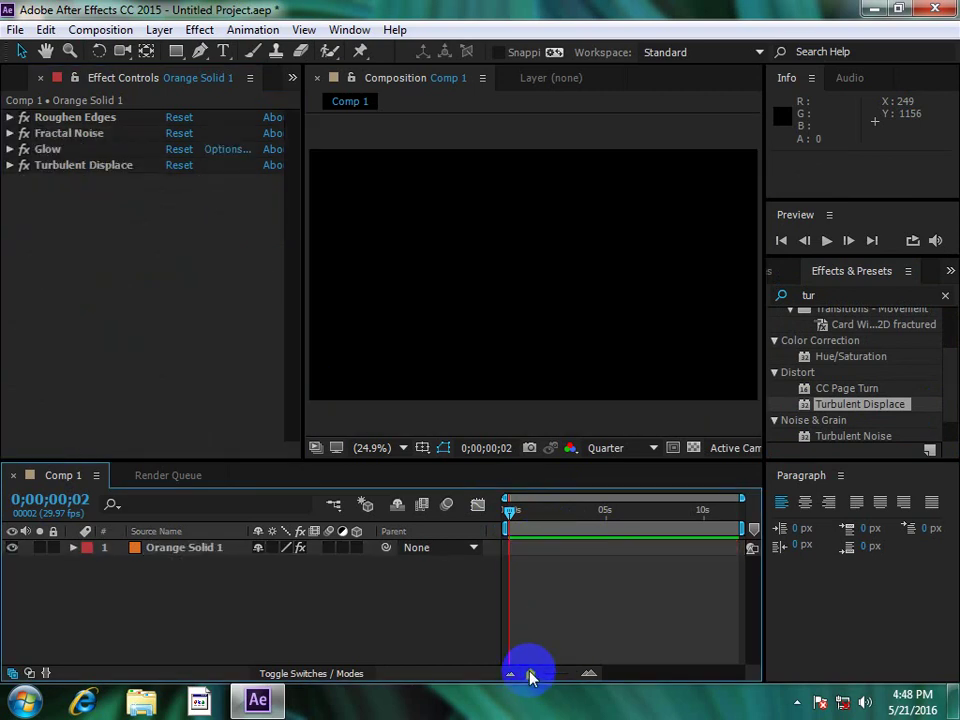
left_click_drag(531, 677, 568, 677)
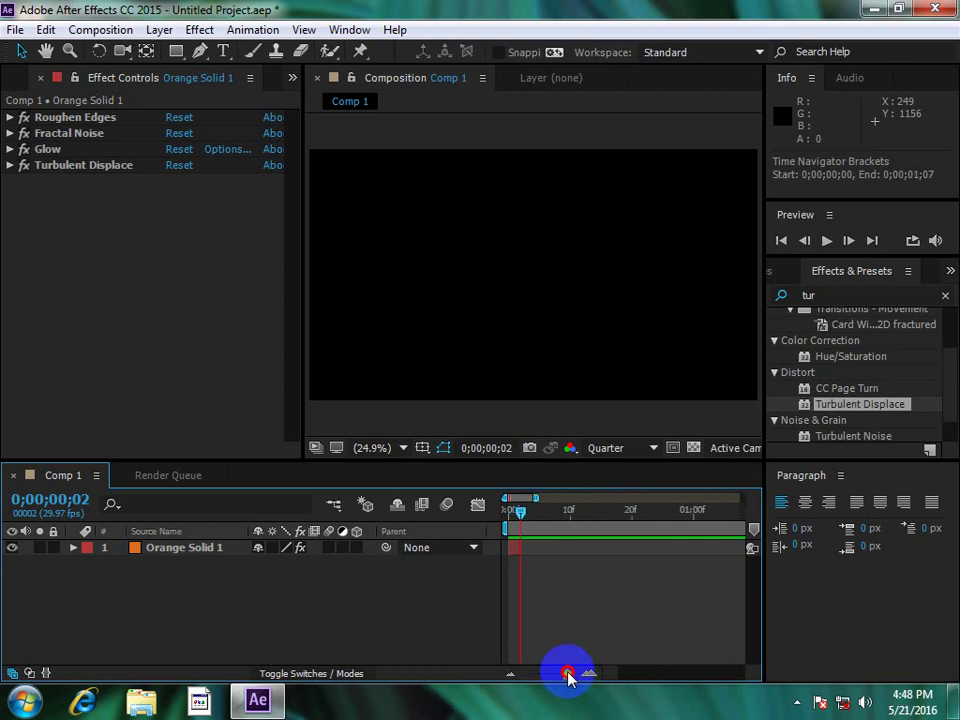
Duplicate the flame layer and stagger the copies a few frames apart
left_click(518, 555)
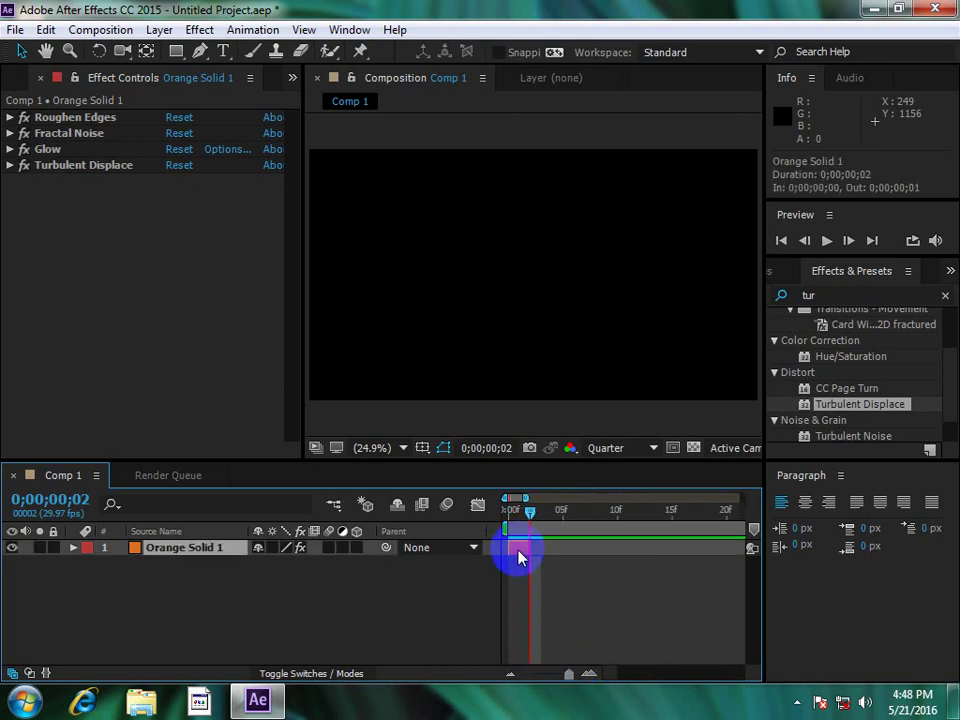
key("ctrl+d")
key("ctrl+d")
key("ctrl+d")
left_click_drag(525, 563, 578, 582)
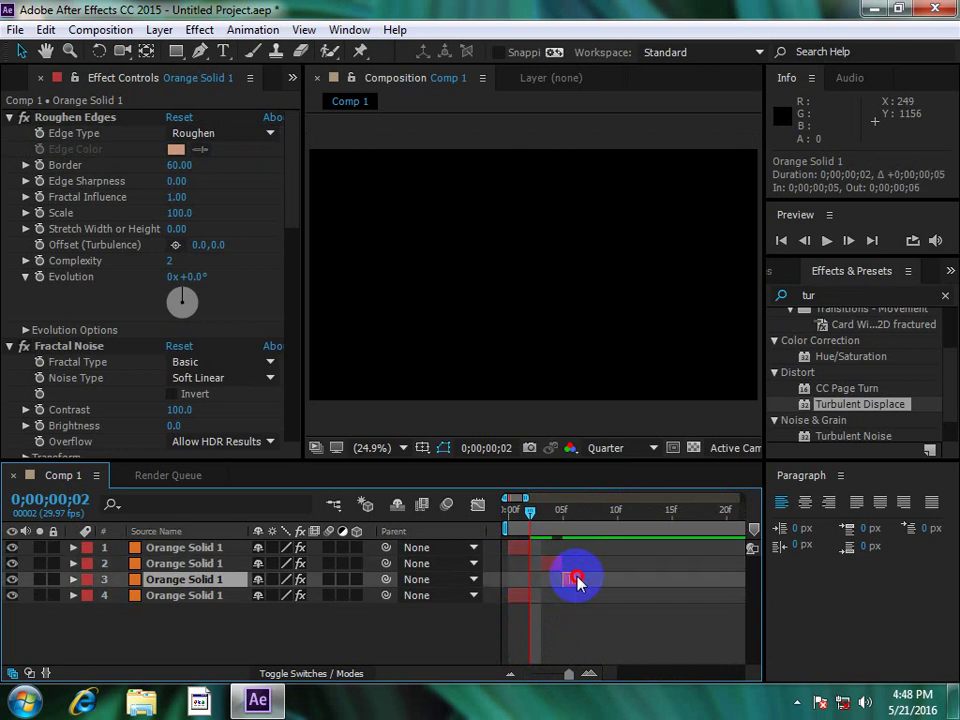
left_click_drag(515, 596, 593, 598)
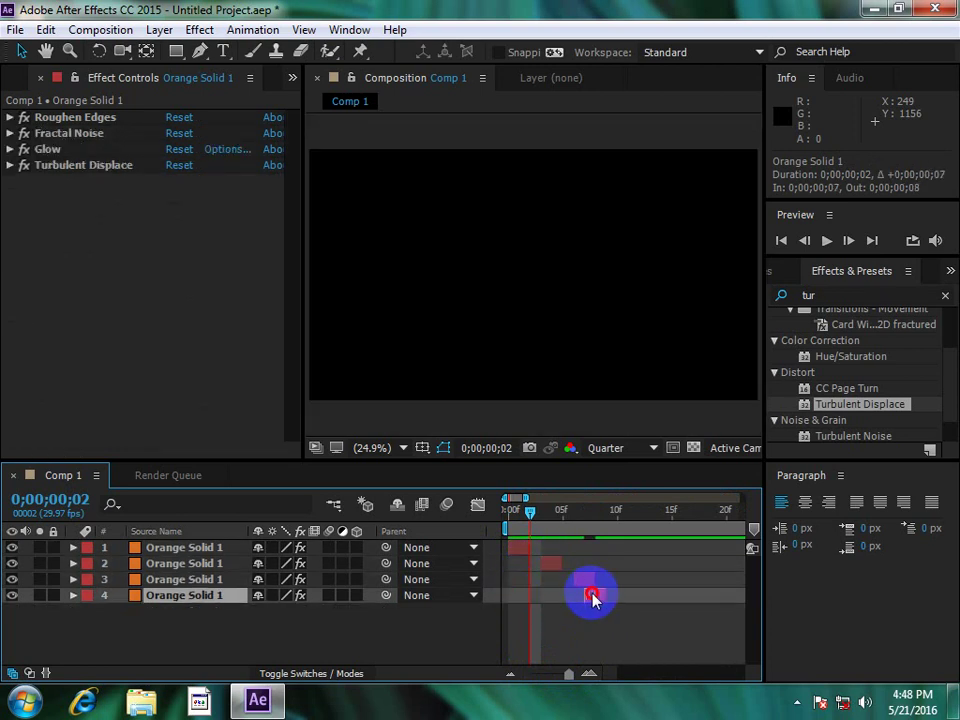
Preview the staggered flame sequence from the first frame
left_click(510, 515)
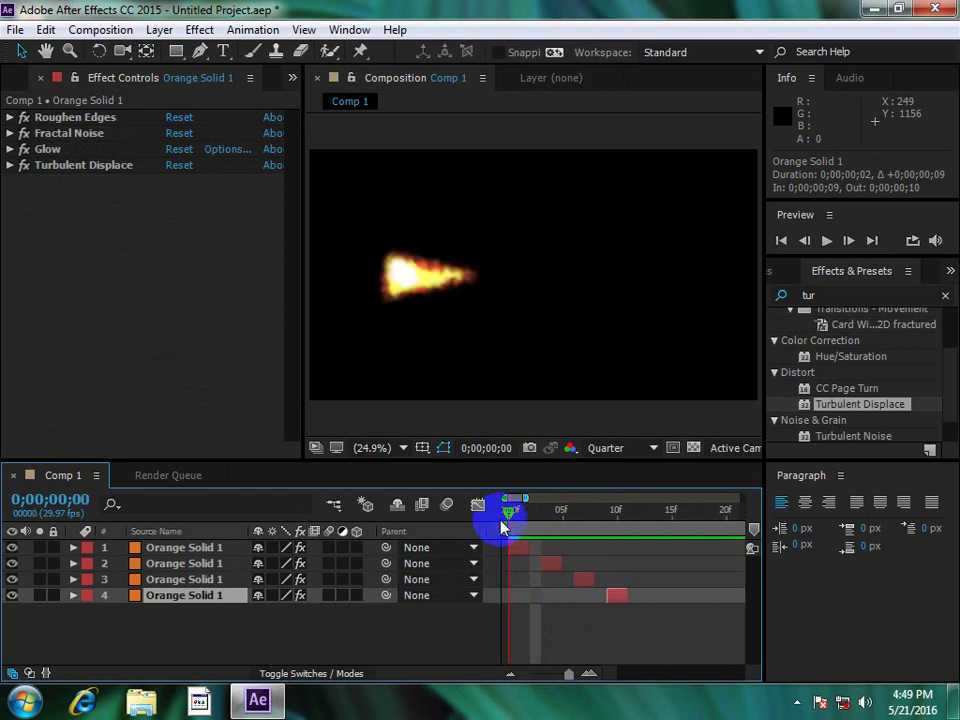
key("space")
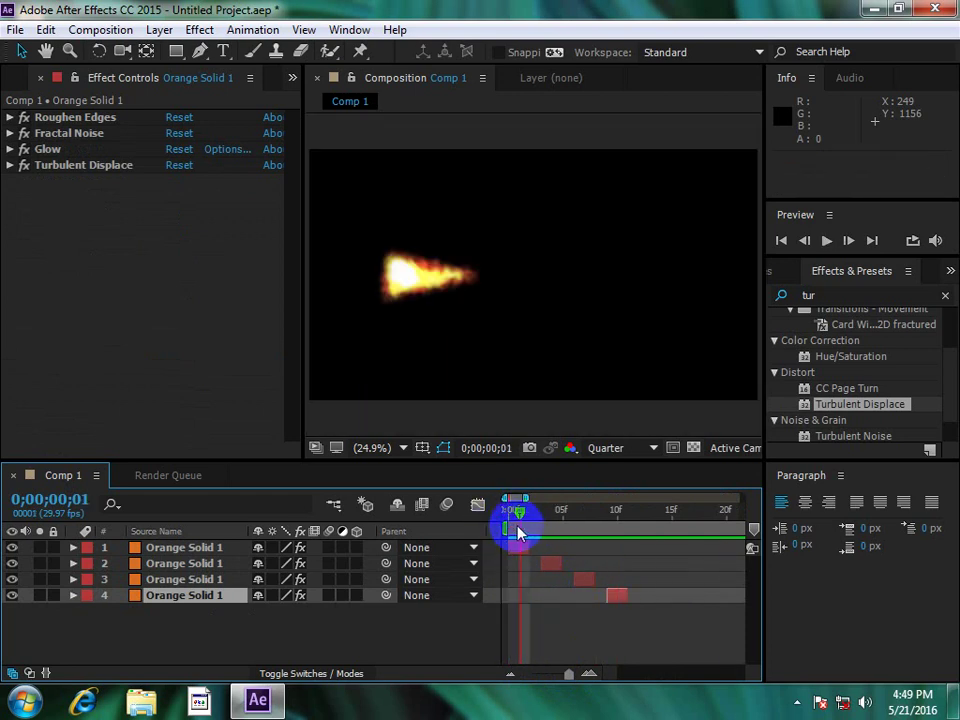
key("space")
key("space")
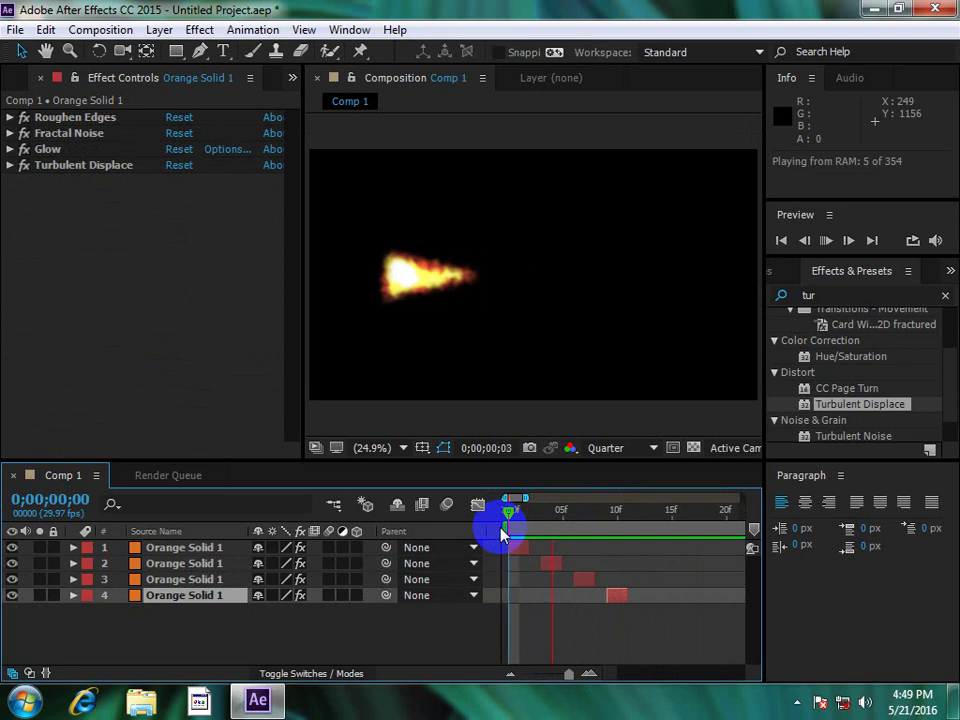
key("space")
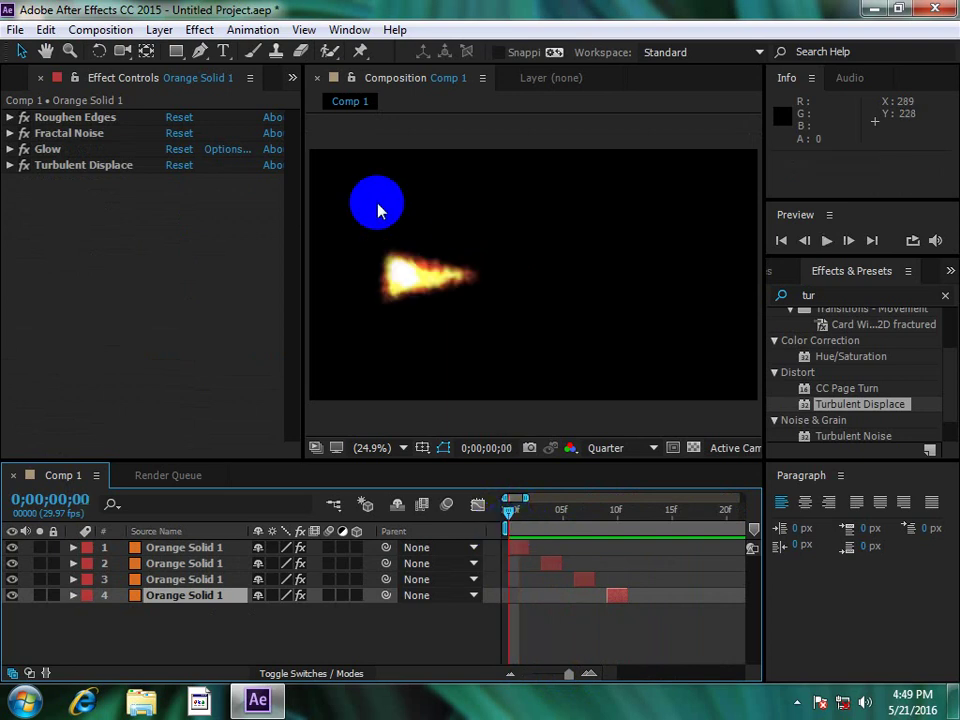
Draw extra triangle masks on the first flame layer
left_click(225, 547)
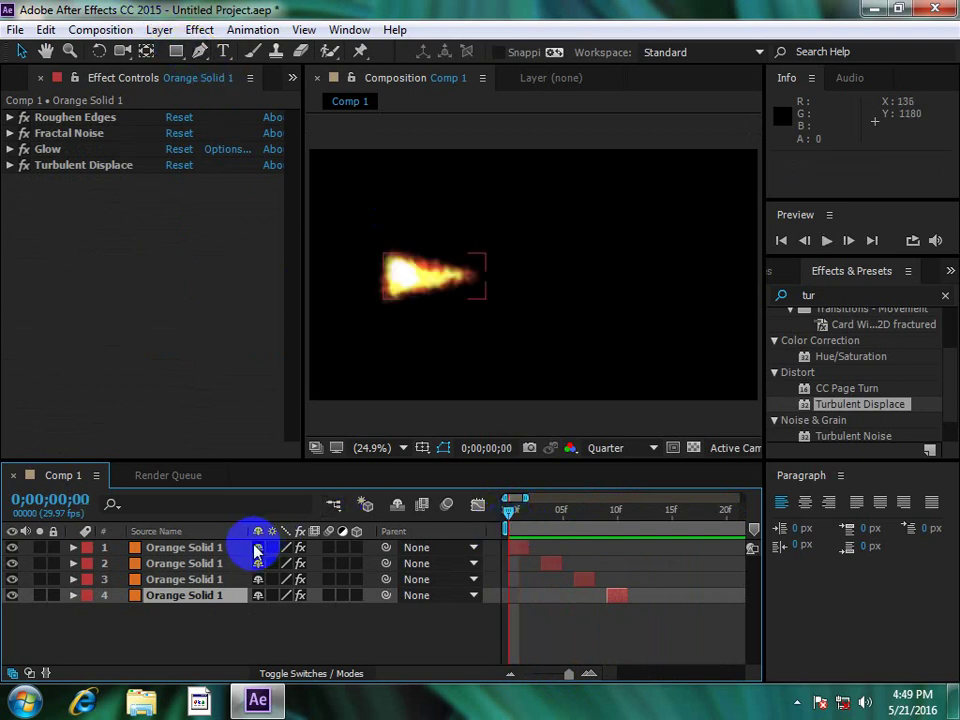
mouse_move(446, 204)
left_mouse_down()
mouse_move(490, 280)
mouse_move(547, 279)
left_mouse_up()
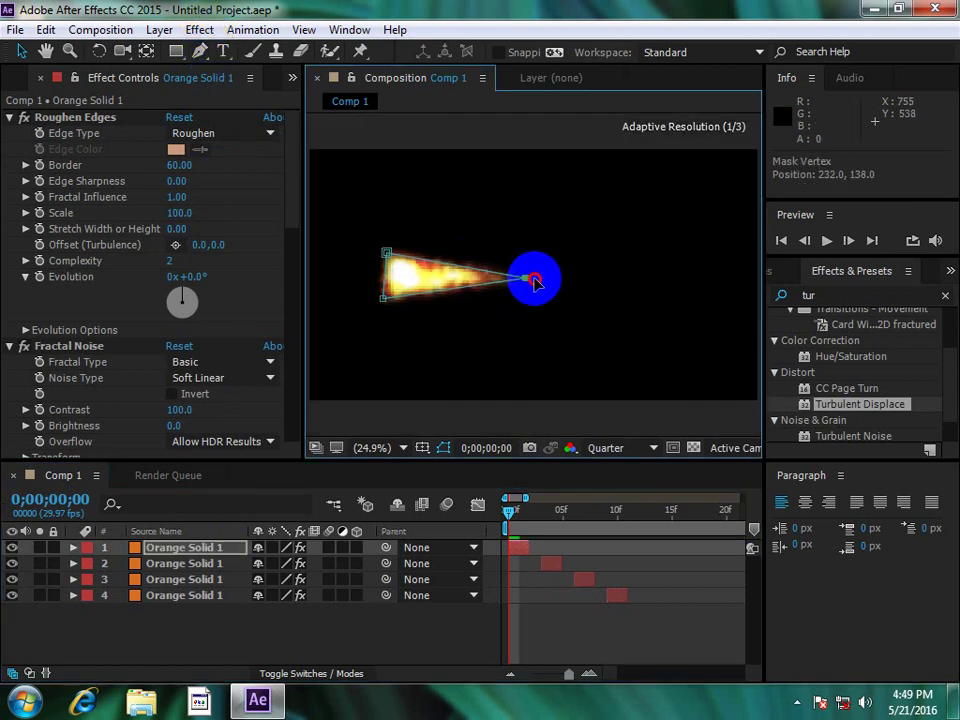
left_click(199, 52)
mouse_move(410, 283)
left_mouse_down()
mouse_move(393, 273)
mouse_move(407, 300)
mouse_move(409, 285)
left_mouse_up()
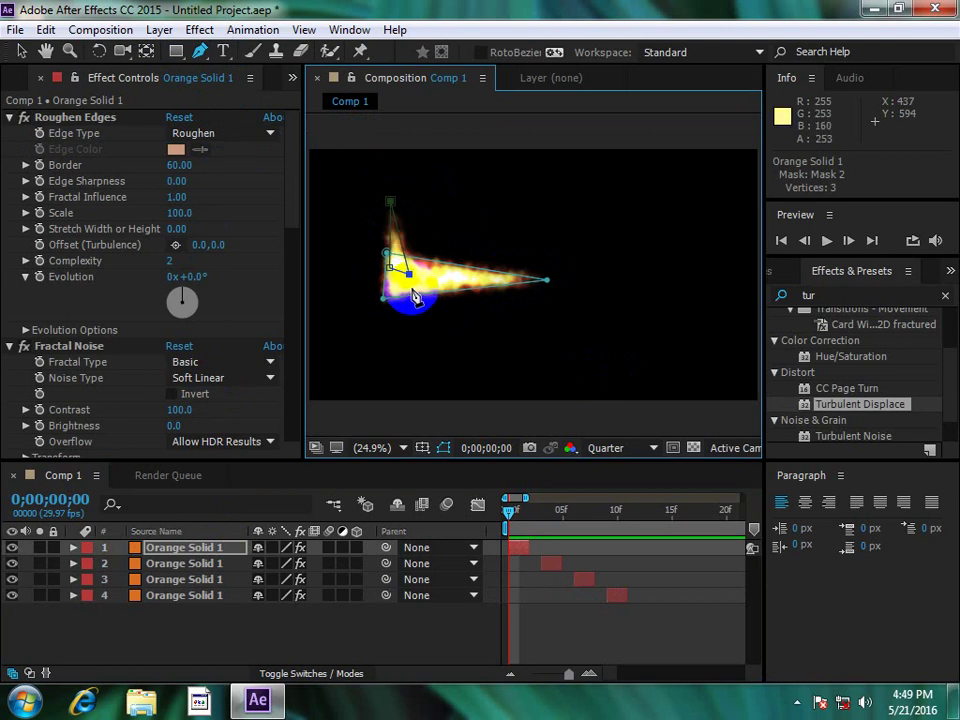
left_click(411, 289)
mouse_move(418, 350)
left_mouse_down()
mouse_move(393, 292)
mouse_move(424, 336)
left_mouse_up()
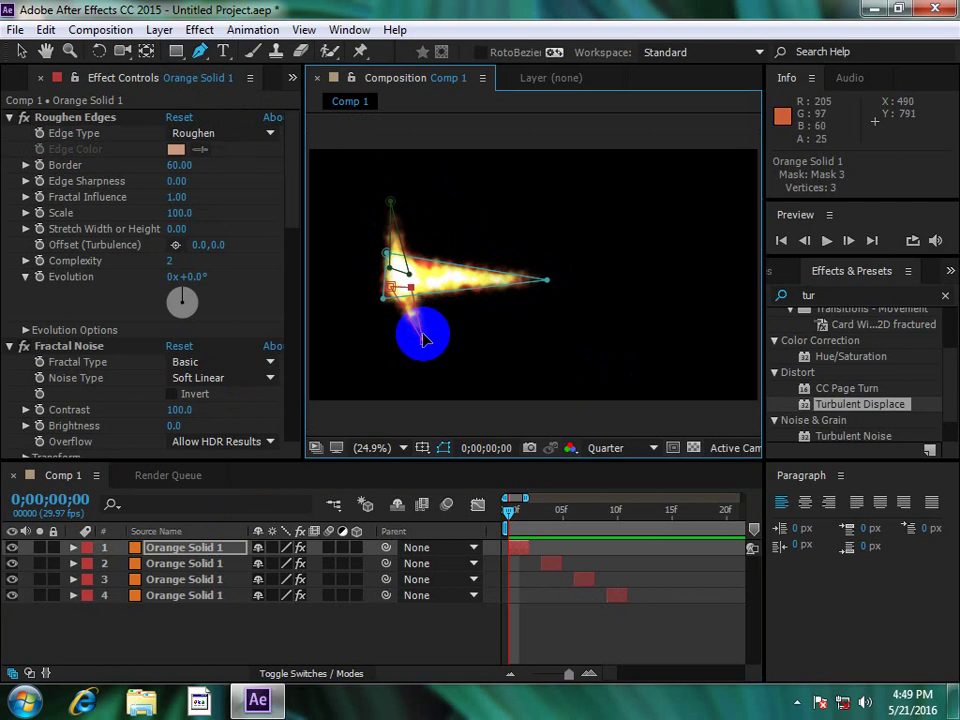
Pull the new mask points down and up to extend the flame vertically
left_click(21, 51)
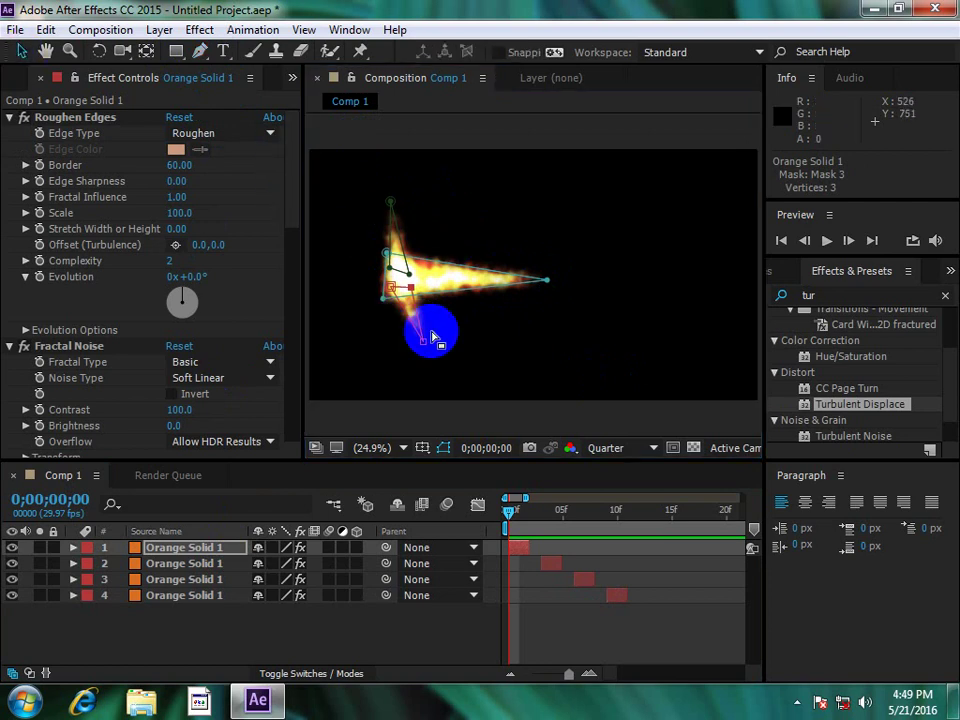
left_click_drag(432, 336, 398, 384)
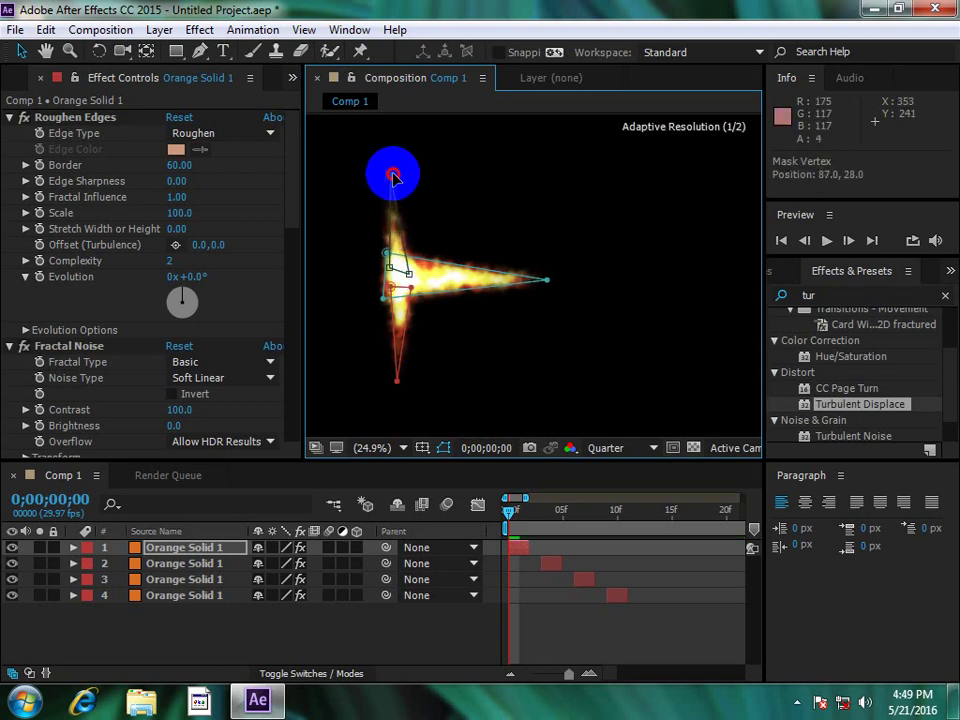
left_click_drag(393, 205, 388, 160)
left_click(510, 543)
left_click_drag(521, 555, 617, 600)
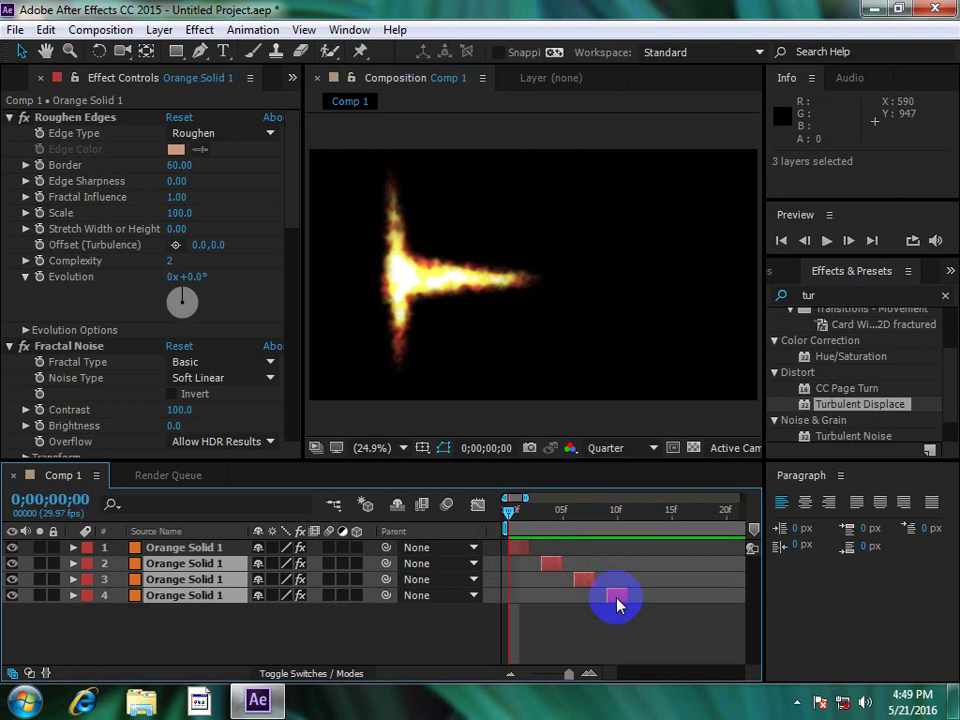
Delete the old copies, duplicate the reshaped flame, and offset each copy later in time
key("Delete")
left_click(518, 552)
key("ctrl+d")
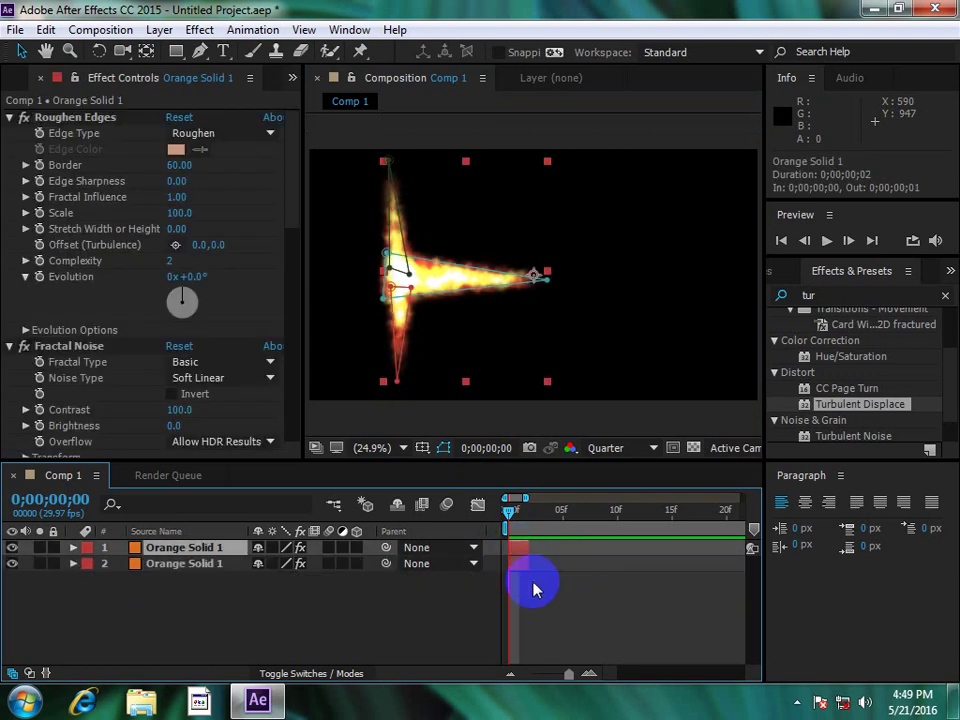
key("ctrl+d")
key("ctrl+d")
key("ctrl+d")
left_click_drag(522, 565, 583, 579)
left_click(515, 579)
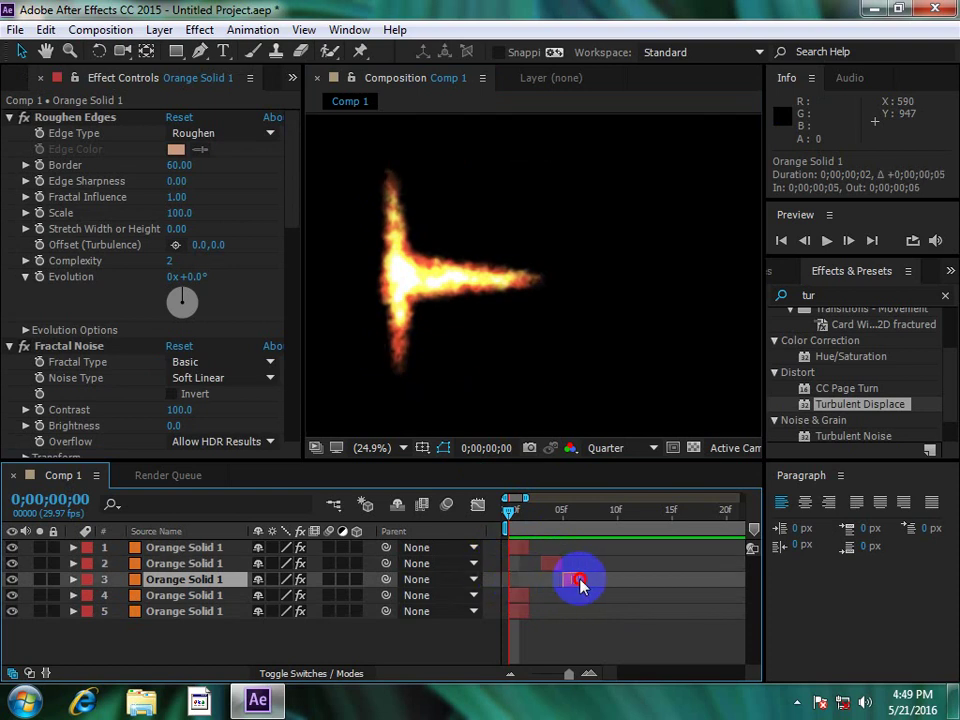
mouse_move(523, 596)
left_mouse_down()
mouse_move(622, 600)
mouse_move(613, 600)
mouse_move(658, 618)
left_mouse_up()
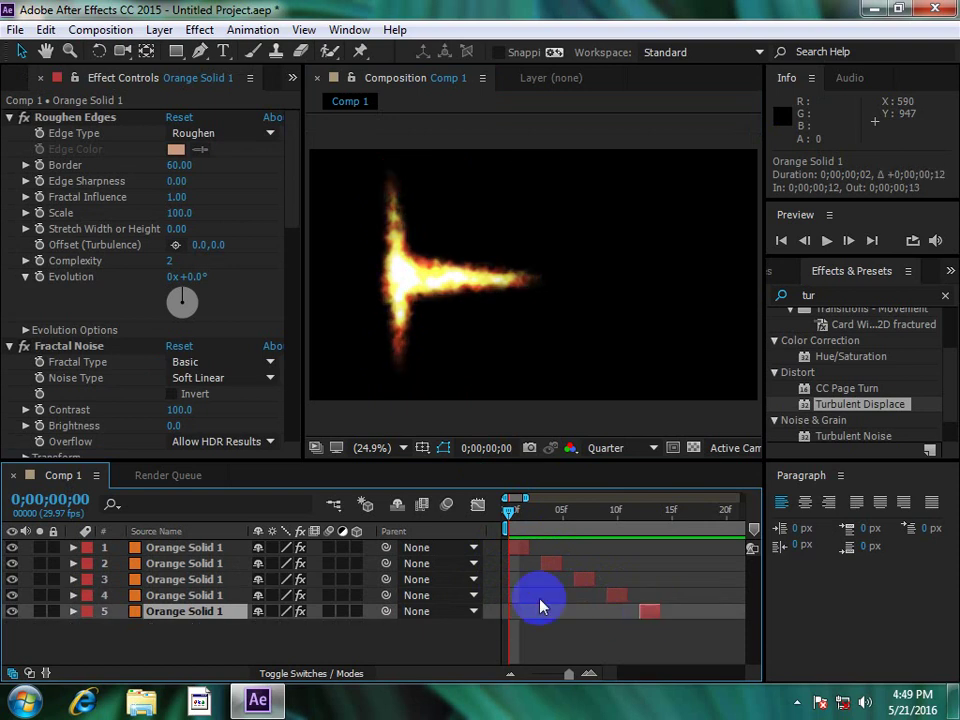
Preview the staggered three-armed flame animation from the first frame
key("space")
left_click(520, 500)
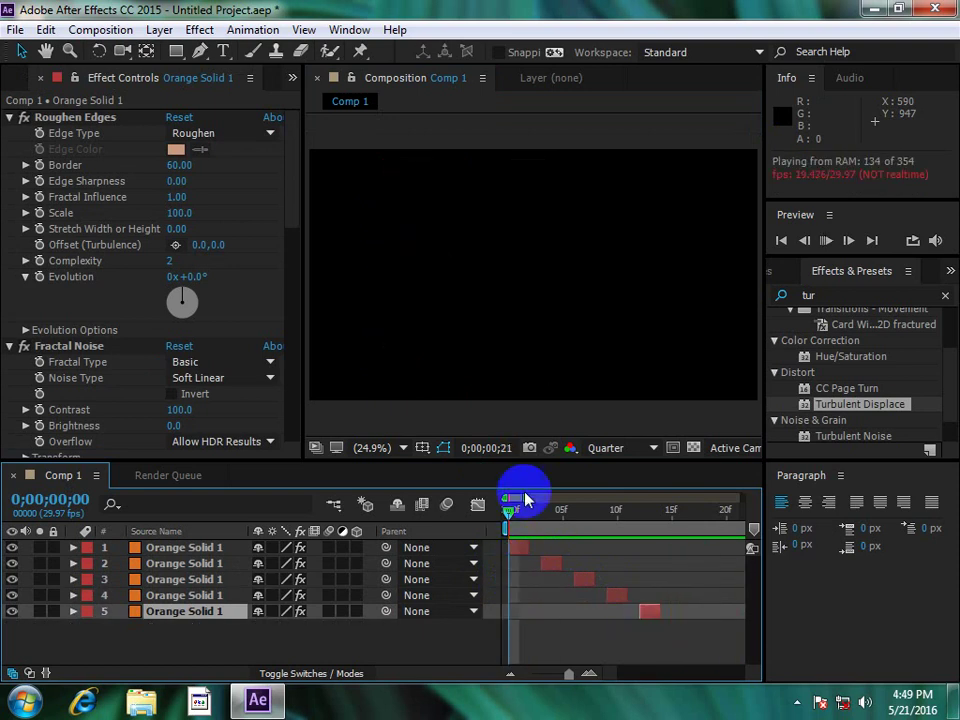
mouse_move(524, 518)
left_mouse_down()
mouse_move(508, 518)
mouse_move(528, 527)
mouse_move(508, 525)
left_mouse_up()
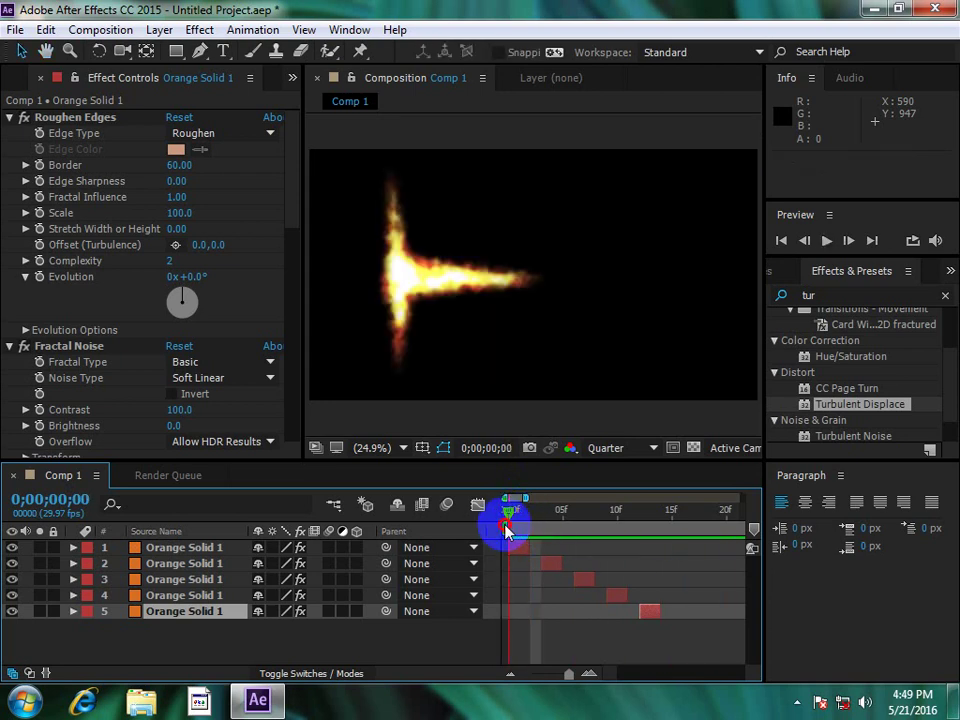
key("space")
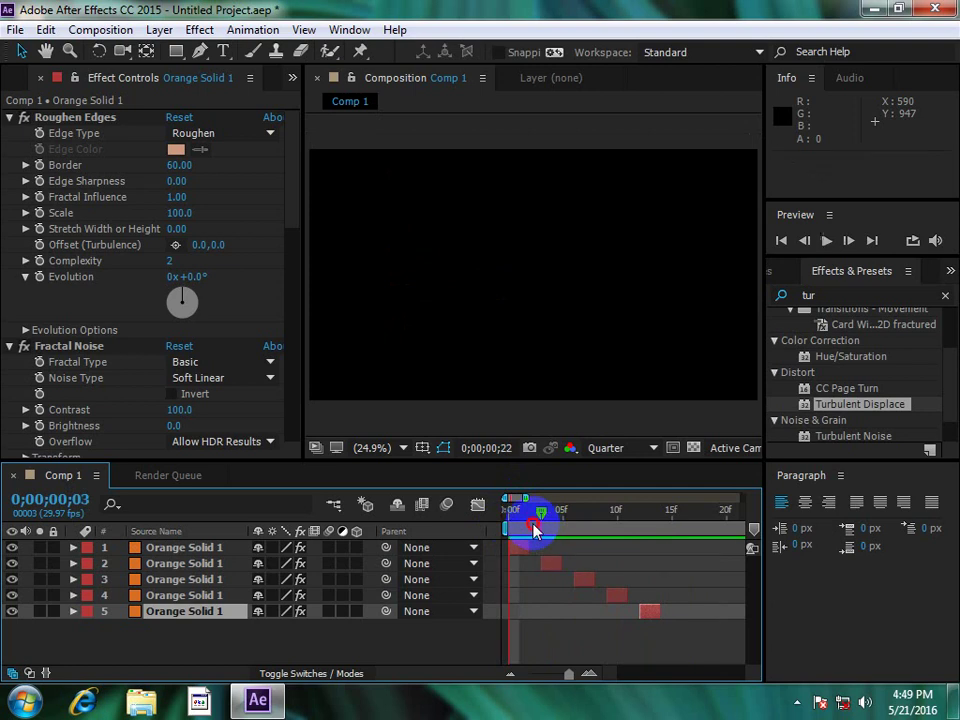
left_click(517, 529)
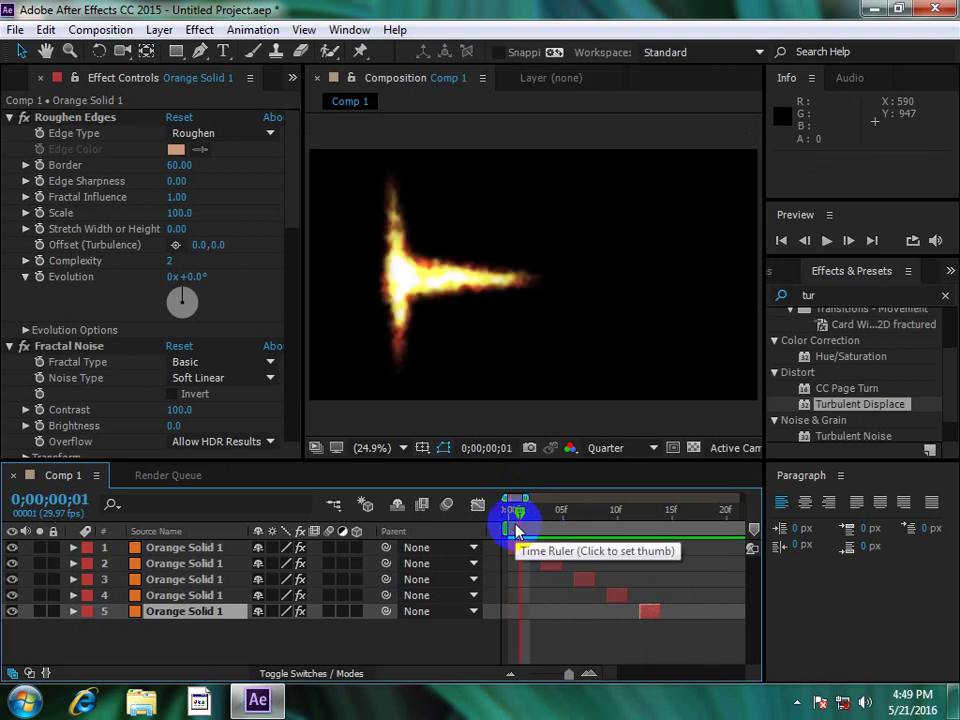